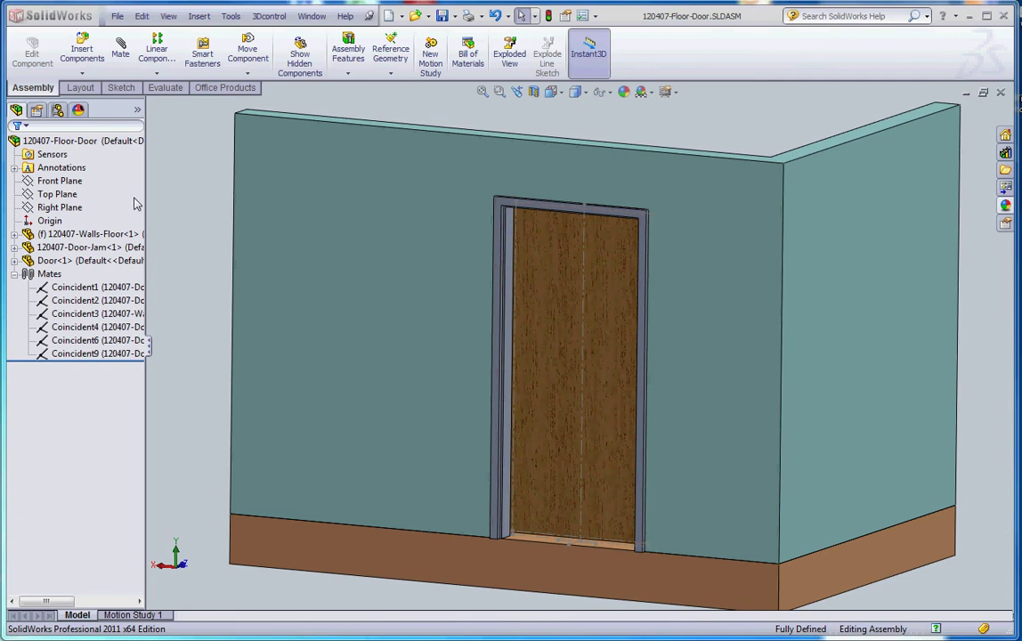
Toggle sketch visibility with View > Sketches
click(168, 20)
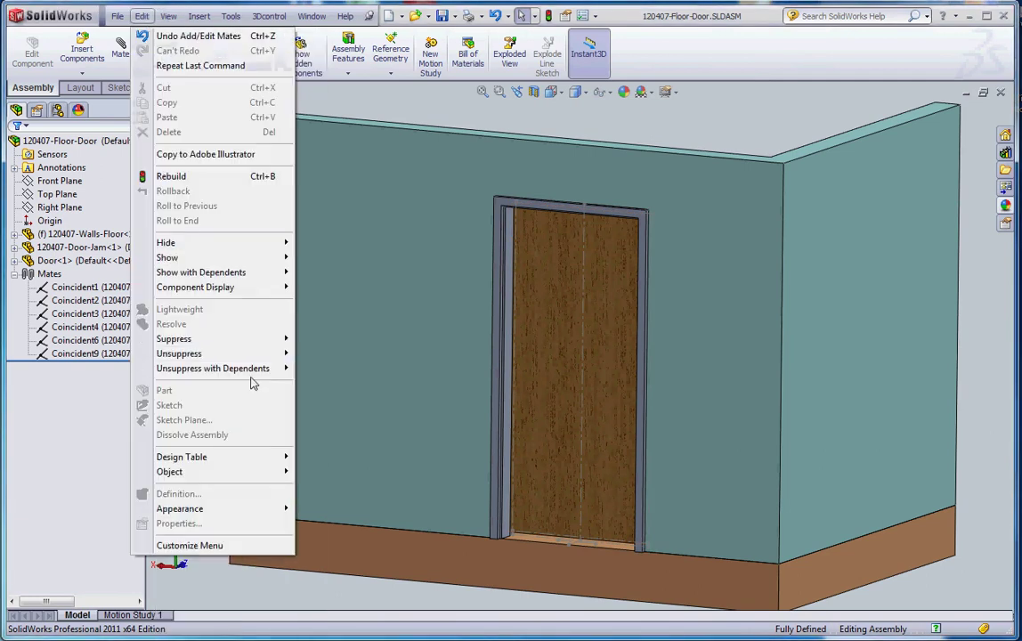
click(174, 21)
click(169, 17)
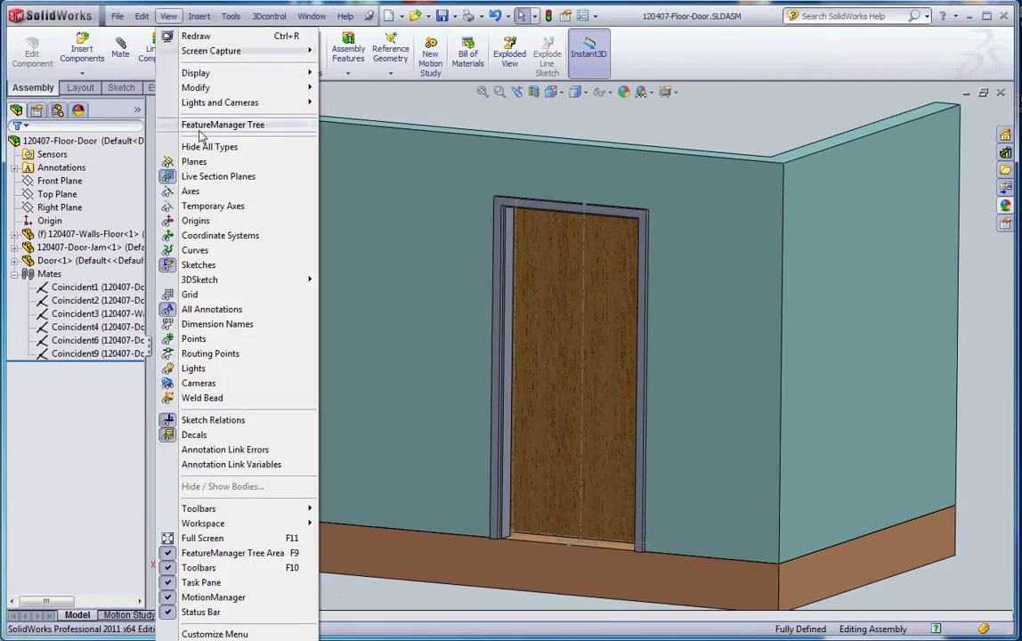
click(200, 265)
Zoom in close on the door standing in its jamb
scroll(600, 488, up, 2)
scroll(589, 388, down, 4)
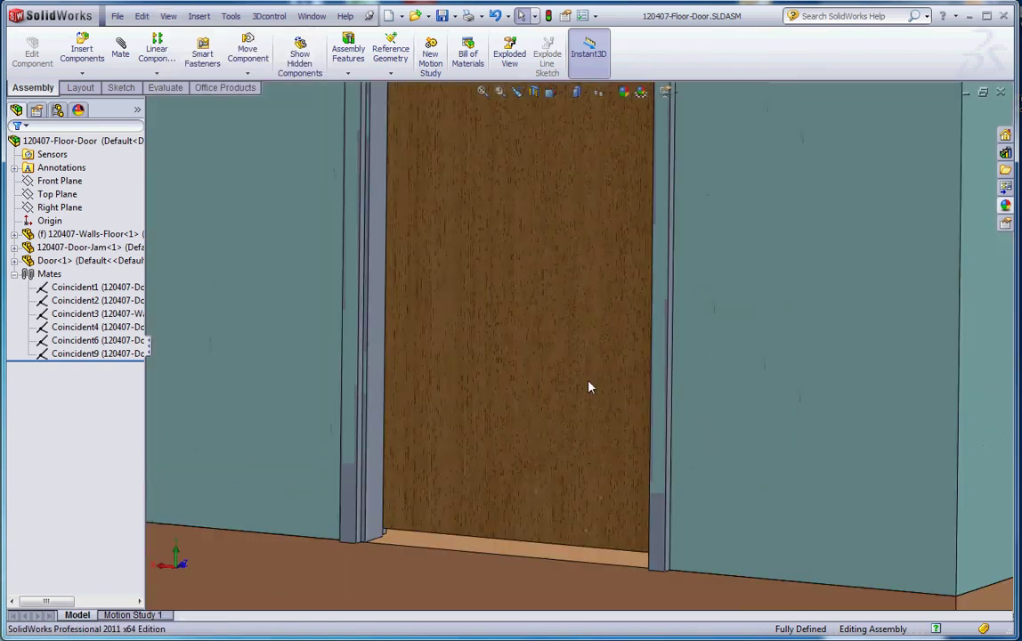
scroll(588, 475, up, 2)
scroll(581, 385, up, 2)
scroll(575, 318, down, 4)
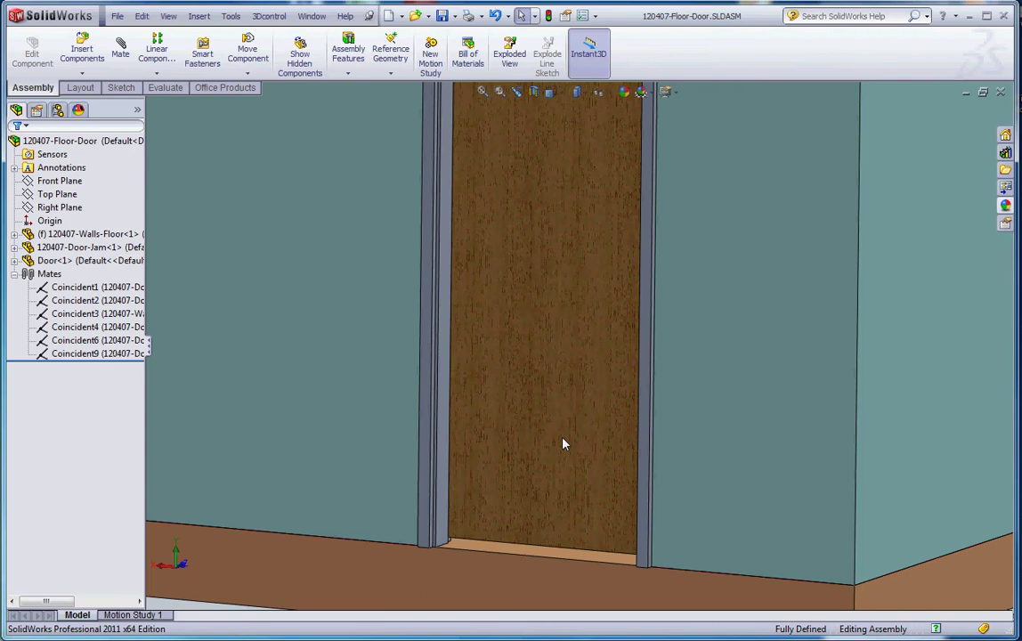
Fit the assembly and select Walls-Floor, Door-Jam, then the Door to identify each
key(f)
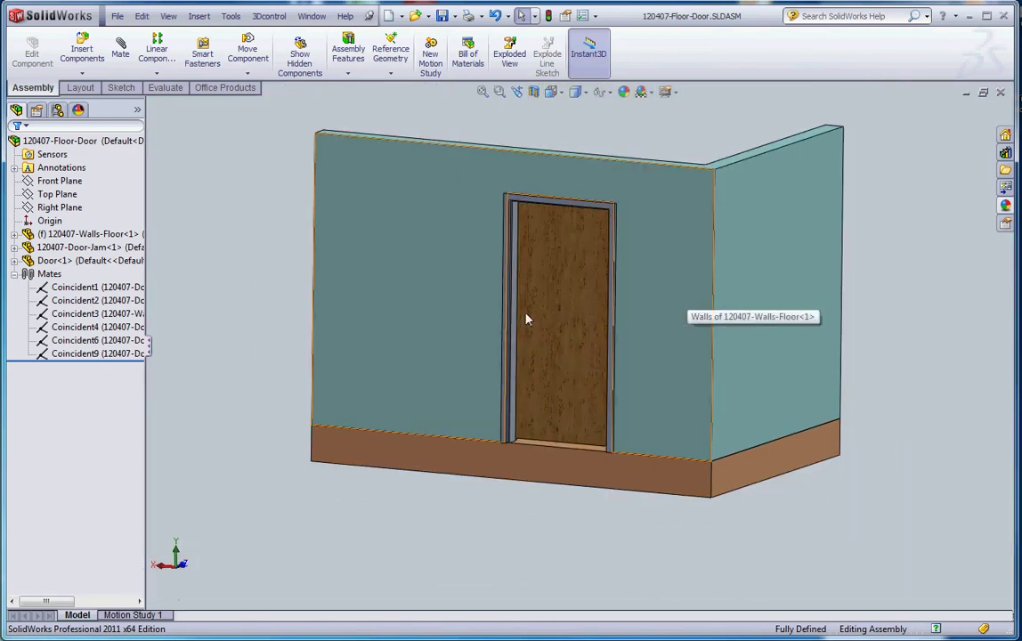
click(78, 234)
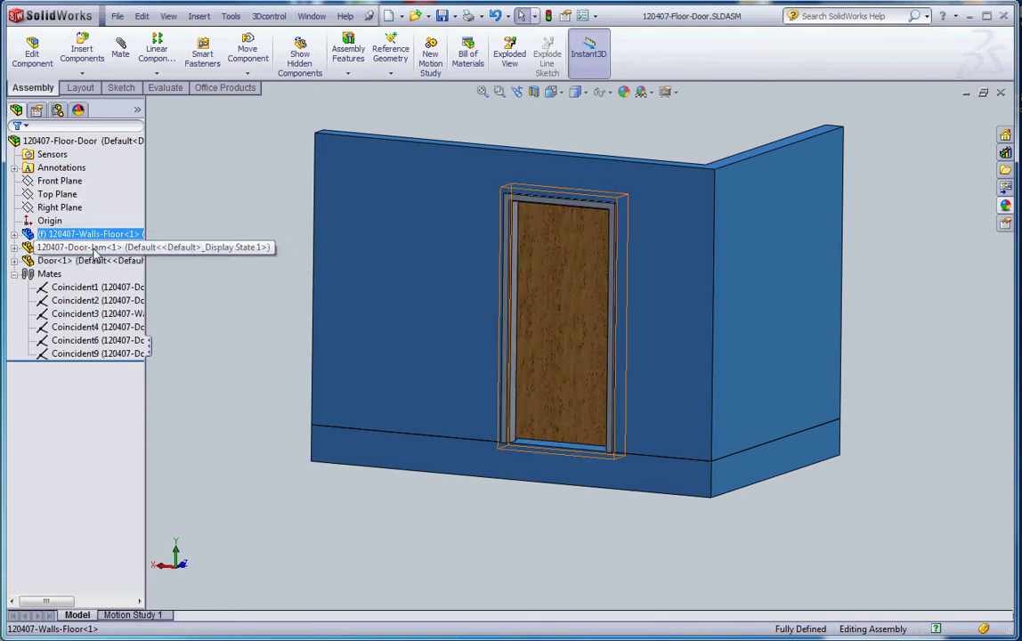
click(91, 247)
ctrl+click(86, 261)
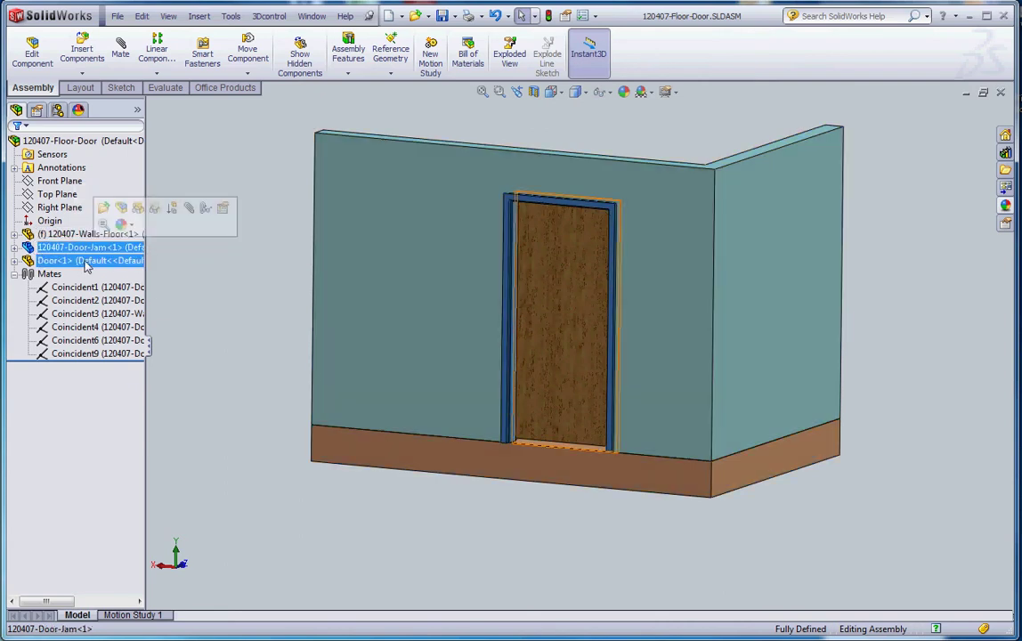
ctrl+click(86, 261)
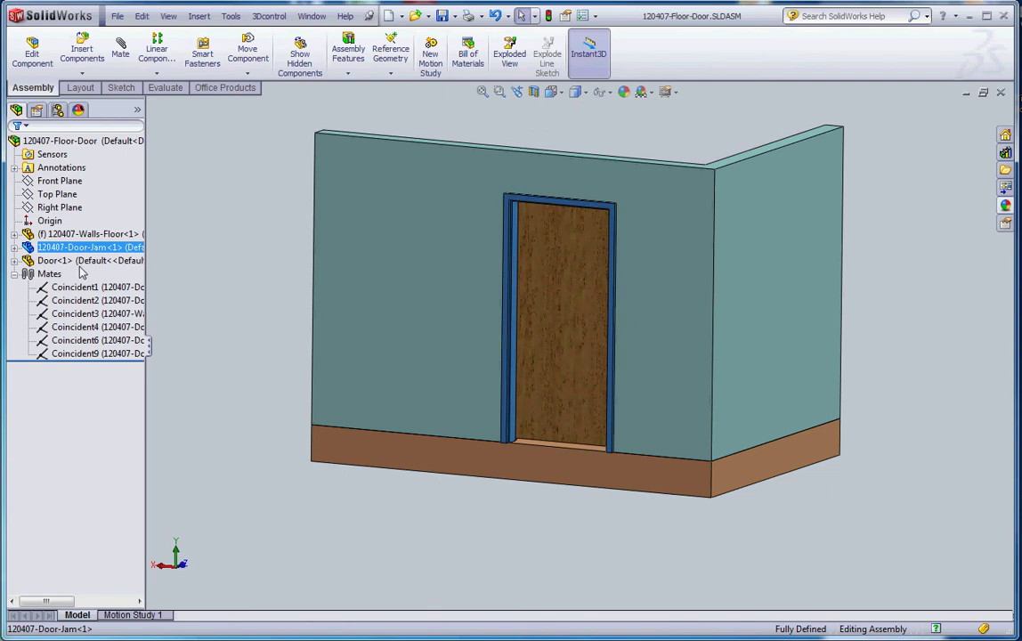
click(81, 262)
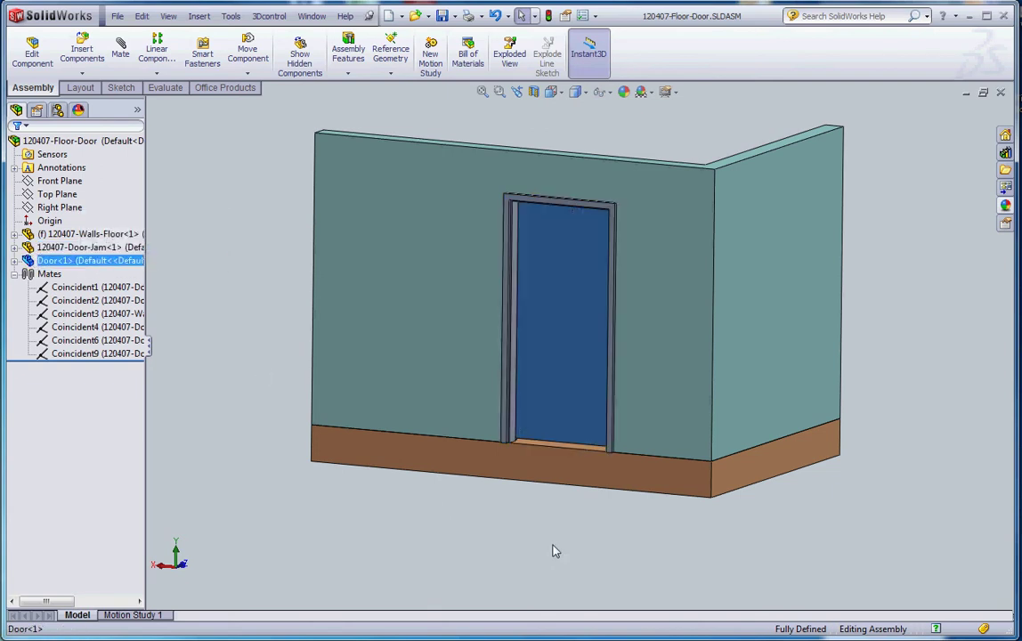
Orbit to the room's inside face and zoom onto the selected upper door
middle_drag(557, 535, 801, 520)
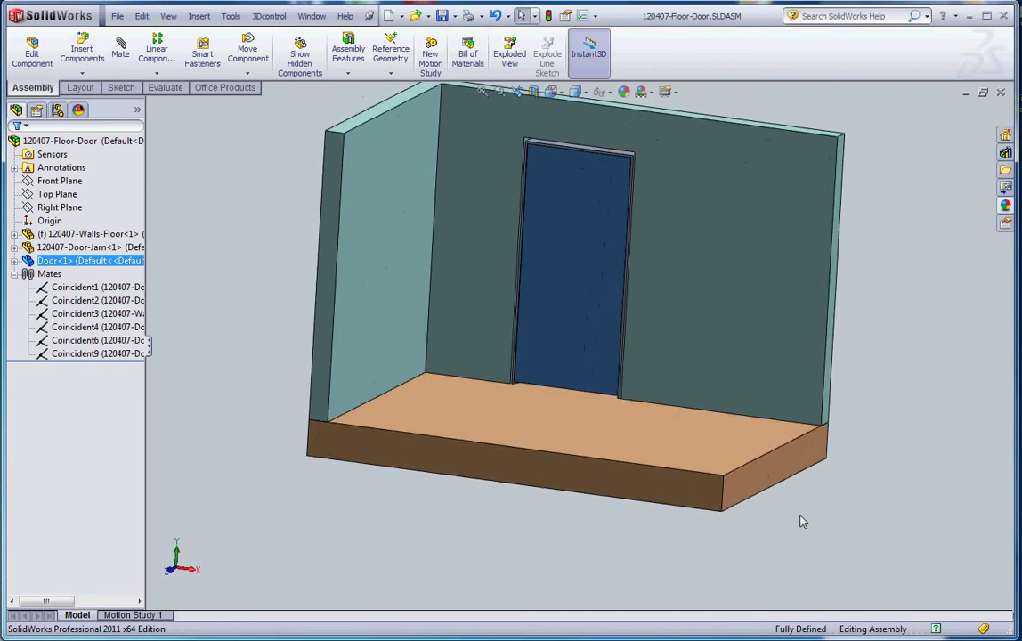
middle_drag(629, 220, 591, 242)
scroll(571, 292, down, 5)
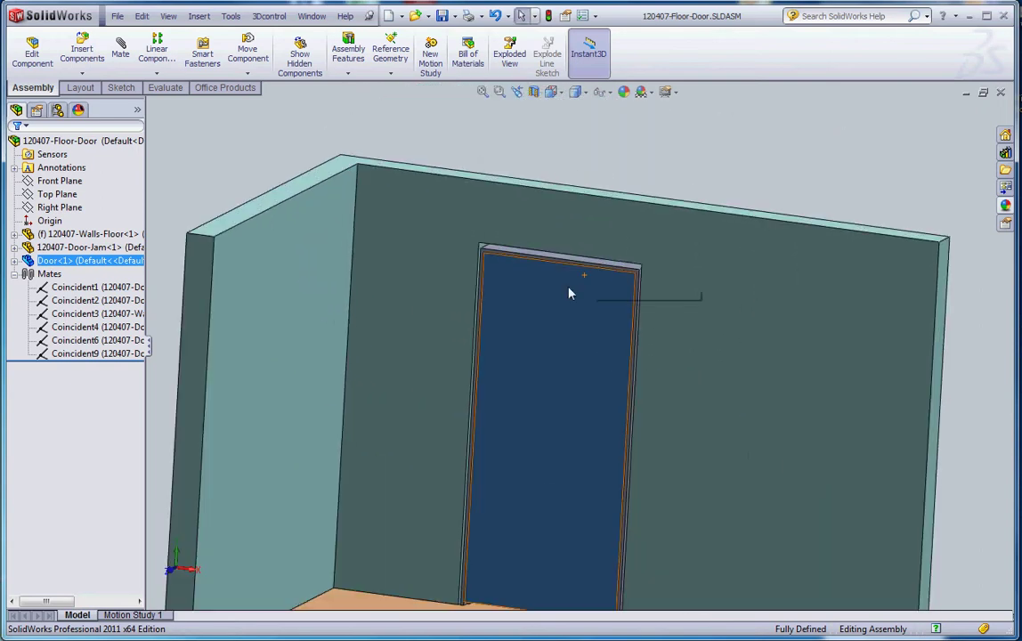
click(671, 175)
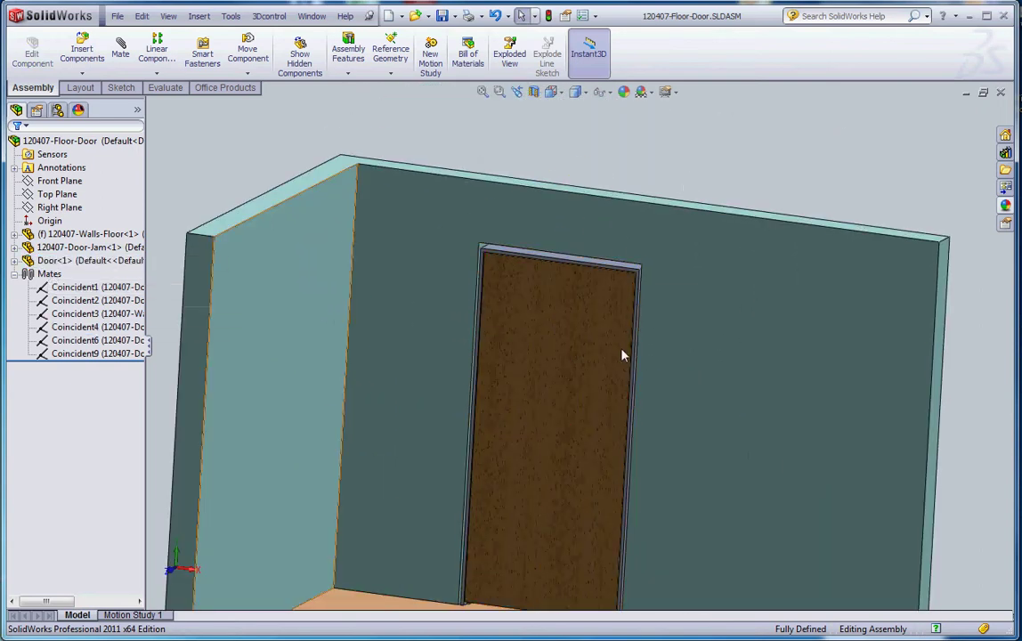
scroll(566, 278, down, 5)
scroll(687, 388, up, 3)
click(588, 406)
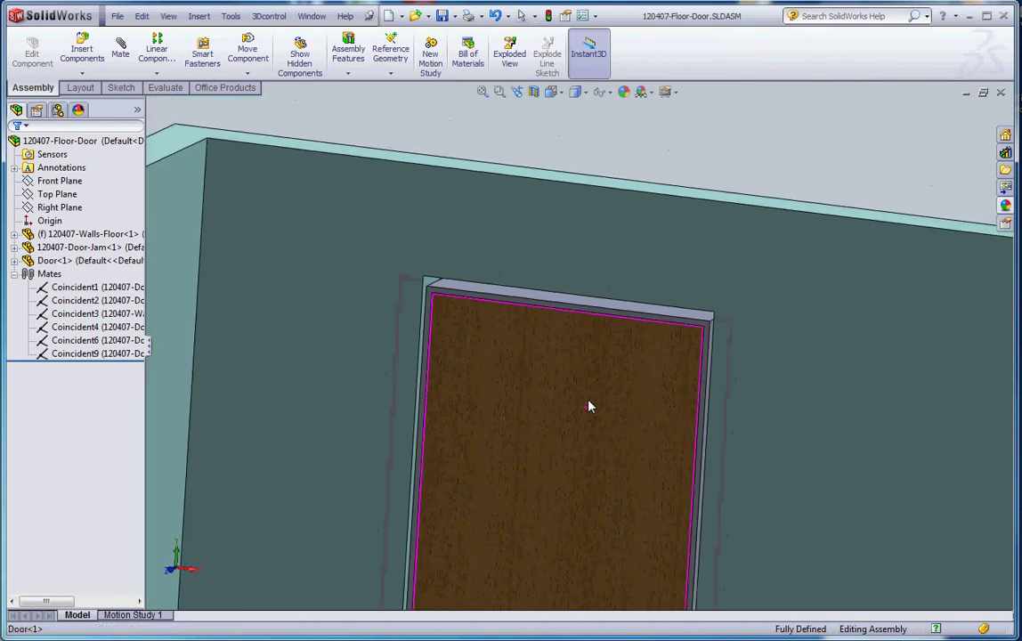
mouse_move(599, 386)
middle_down()
mouse_move(616, 390)
mouse_move(606, 399)
middle_up()
scroll(456, 306, down, 3)
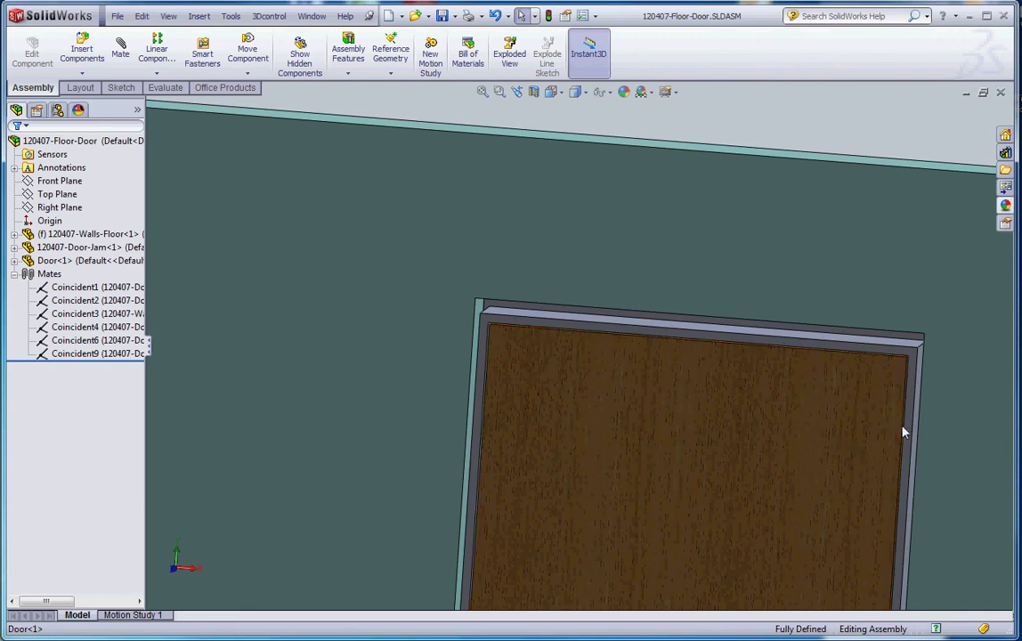
Start Evaluate > Measure and pick the wall opening's edge face
key(z)
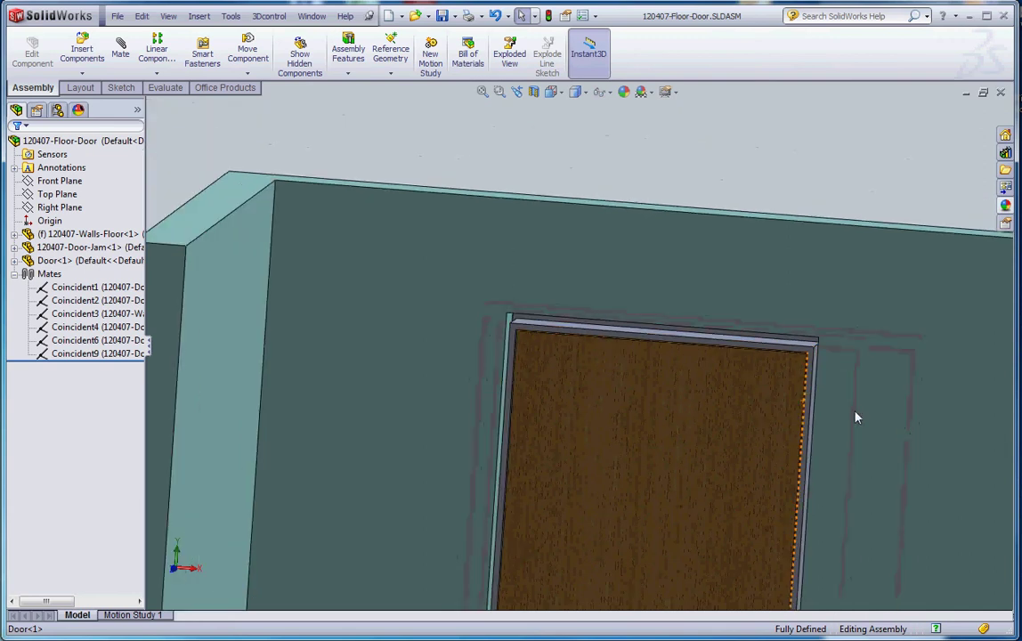
click(164, 87)
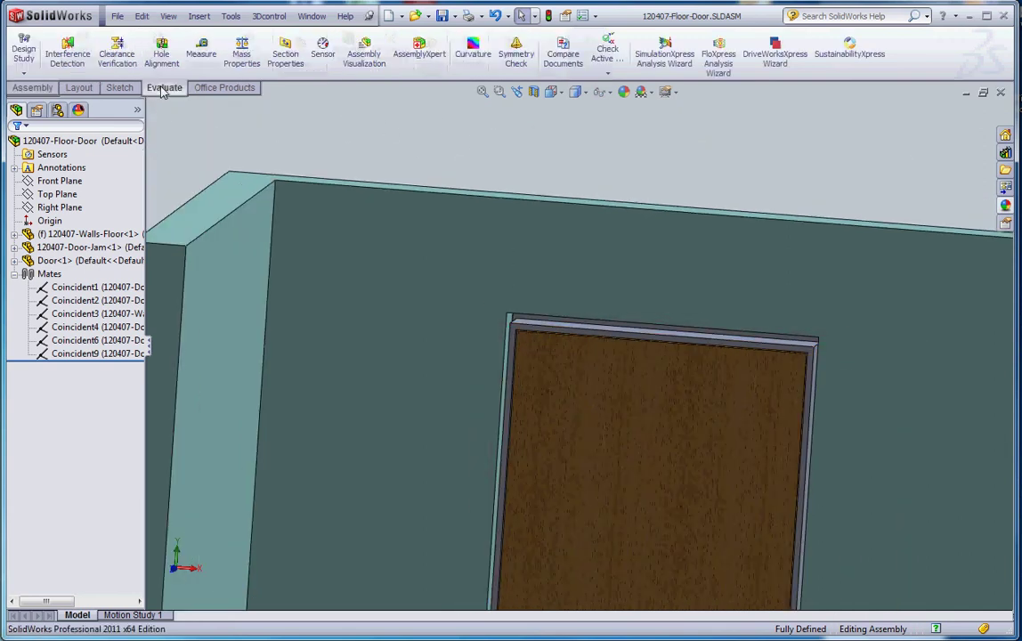
click(202, 53)
scroll(554, 356, down, 3)
scroll(506, 322, down, 2)
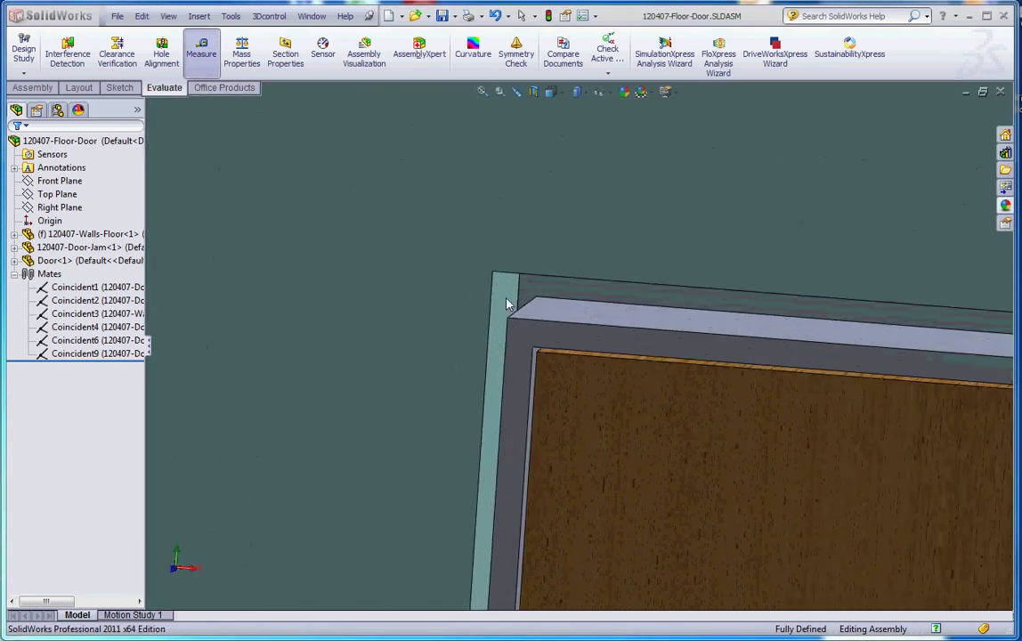
click(507, 297)
Pick the opposite jamb face to read a 38.5000 in opening width
scroll(742, 479, up, 1)
middle_drag(773, 495, 816, 495)
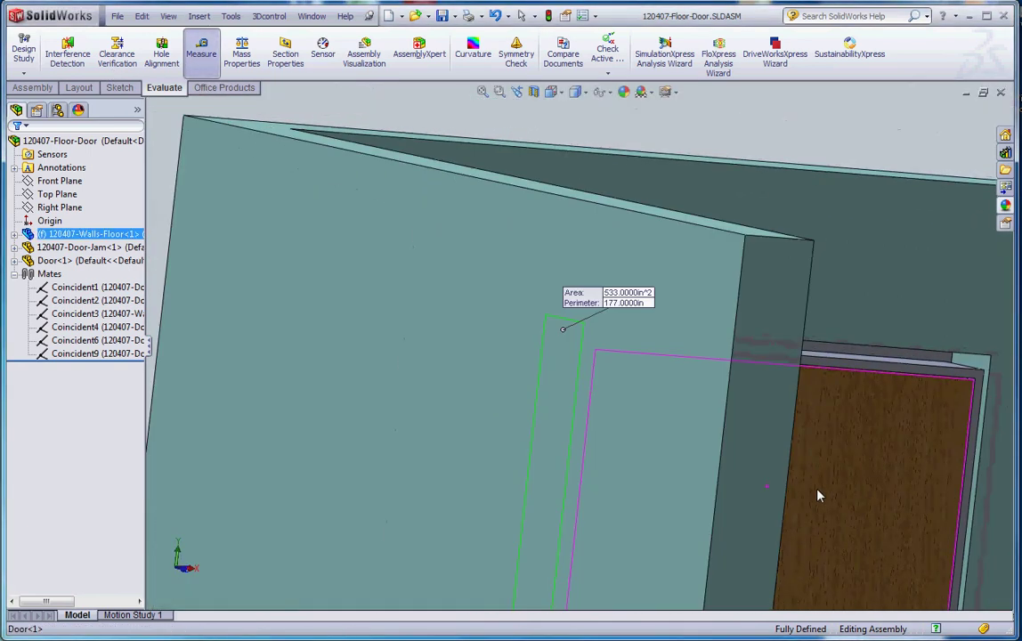
click(977, 366)
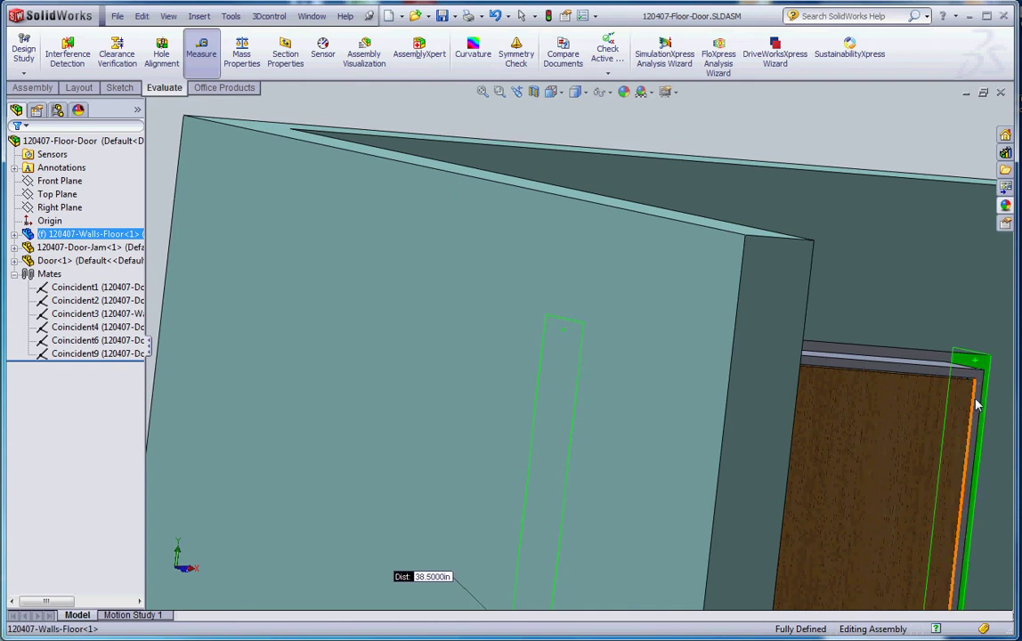
middle_drag(977, 366, 744, 356)
middle_drag(831, 403, 571, 455)
scroll(571, 455, down, 2)
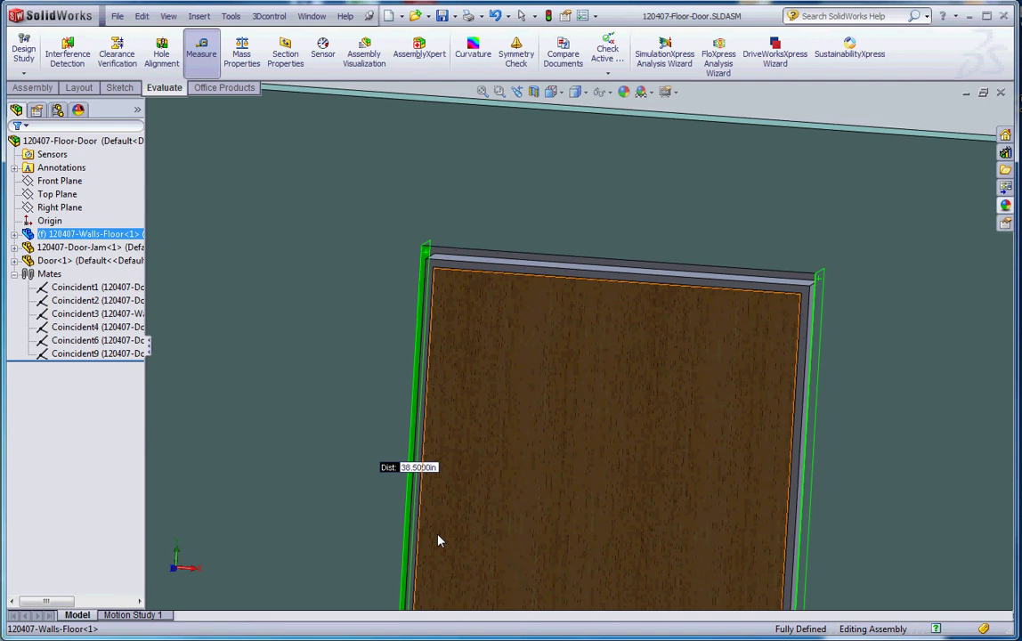
scroll(560, 482, up, 5)
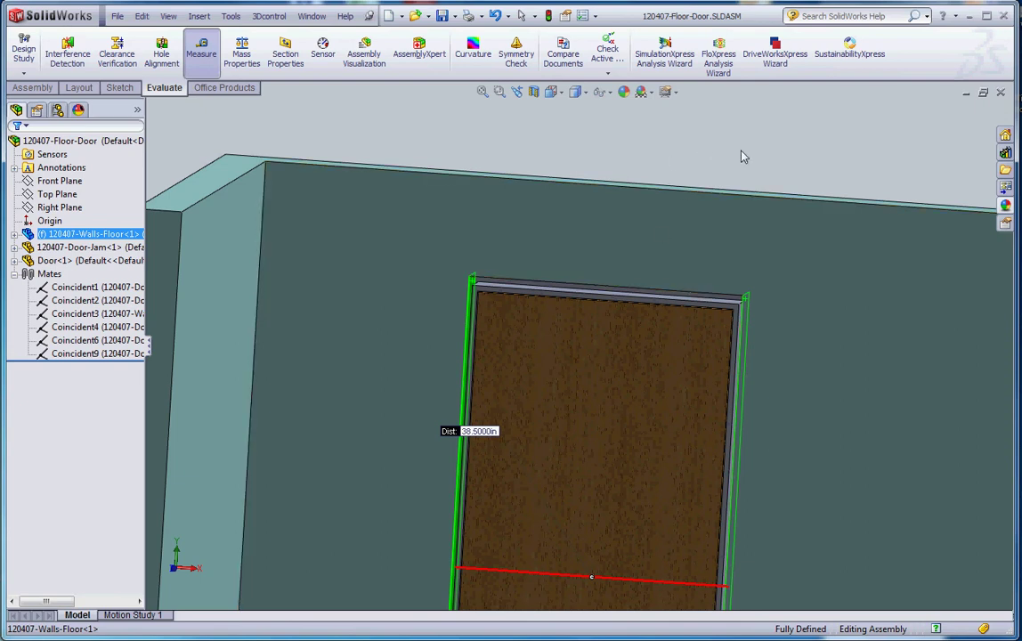
Clear the width measurement and measure the jamb's vertical edge at 80.7500 in
click(790, 153)
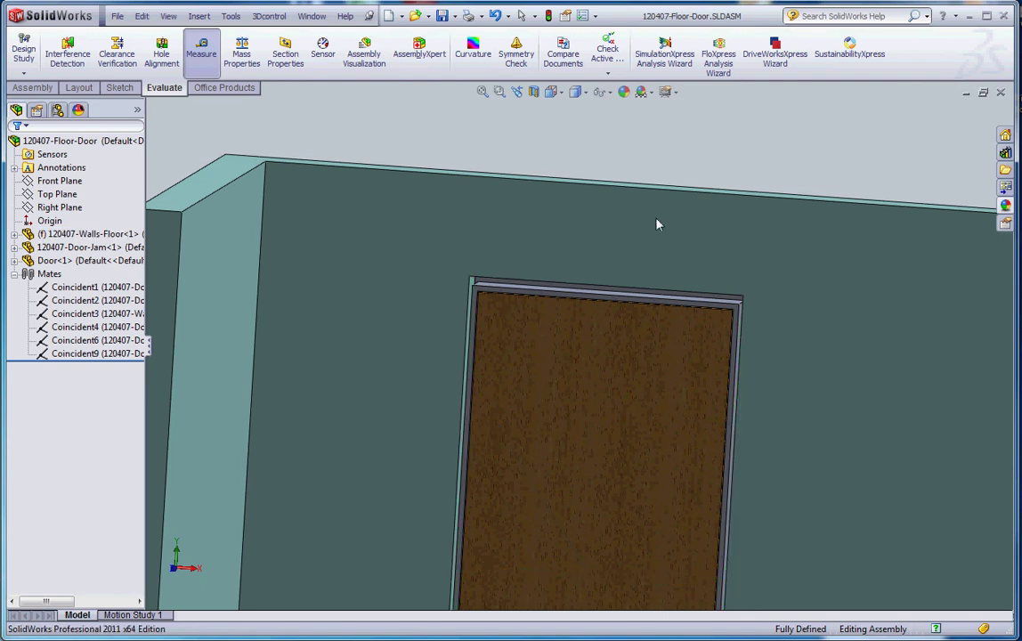
scroll(507, 320, down, 4)
middle_drag(520, 326, 513, 301)
click(505, 303)
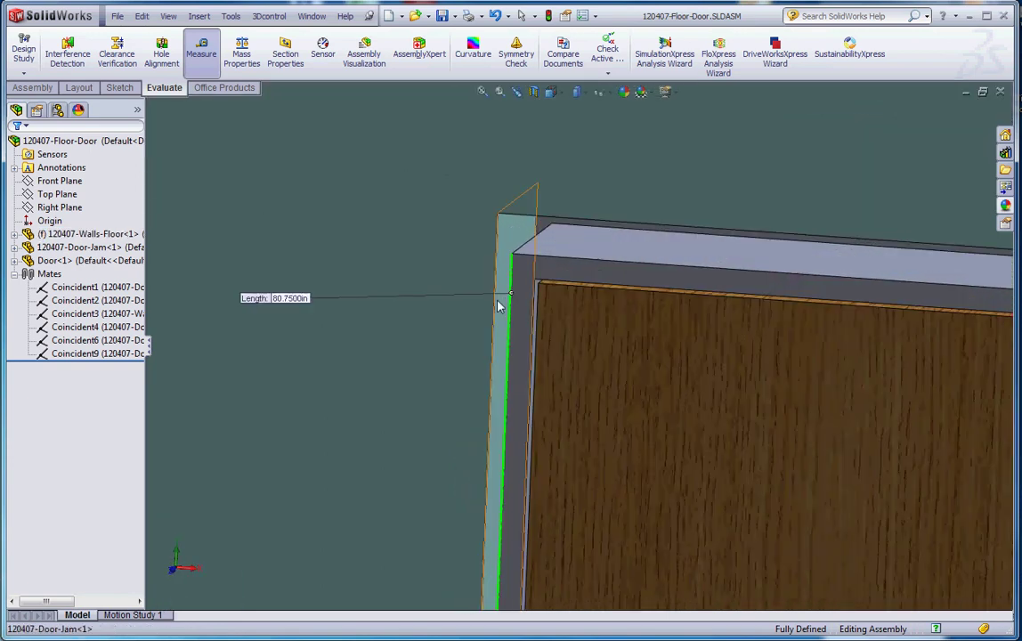
Pick the stop face to read the 0.5000 in door clearance, then clear it
click(503, 312)
scroll(507, 338, up, 5)
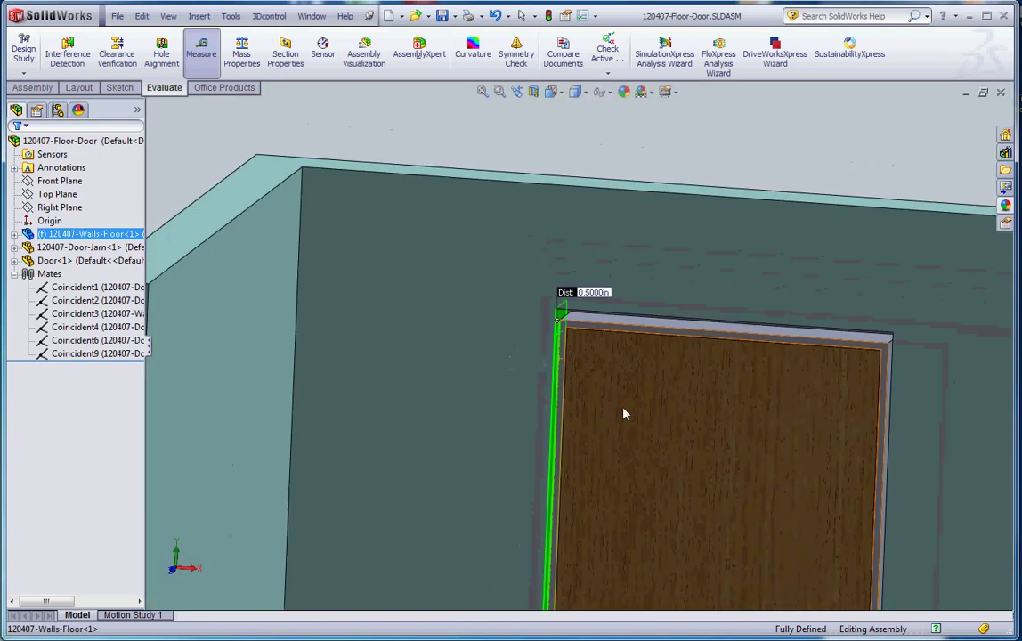
scroll(920, 344, down, 5)
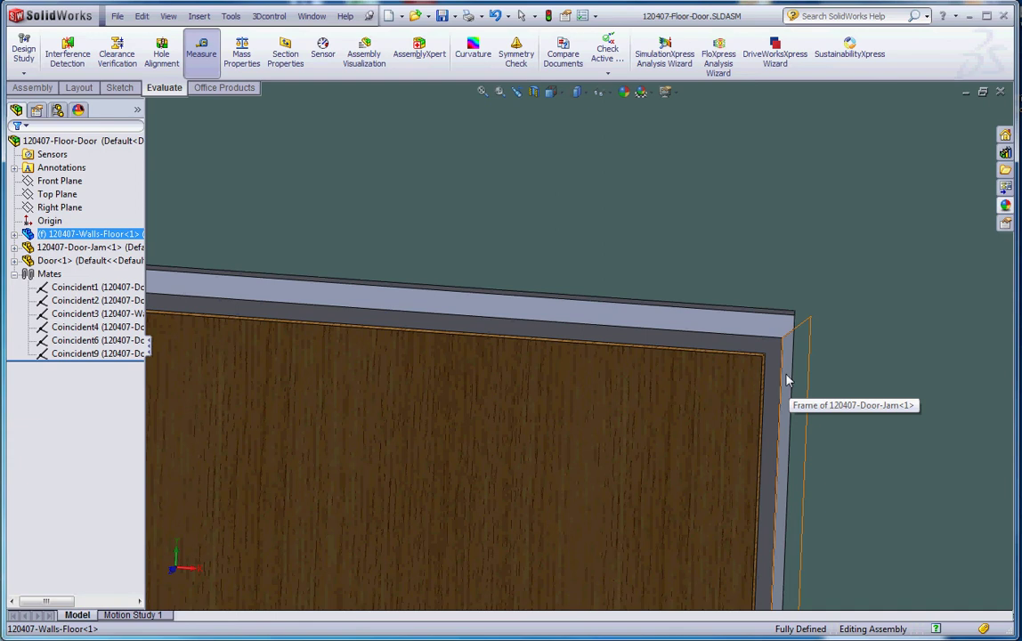
scroll(654, 397, up, 4)
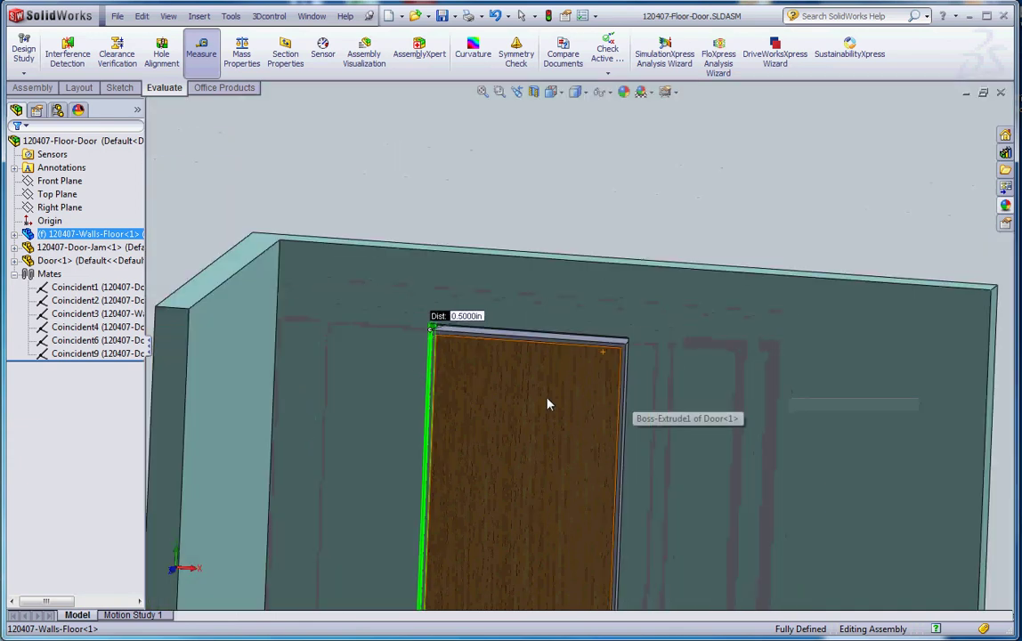
scroll(437, 351, down, 3)
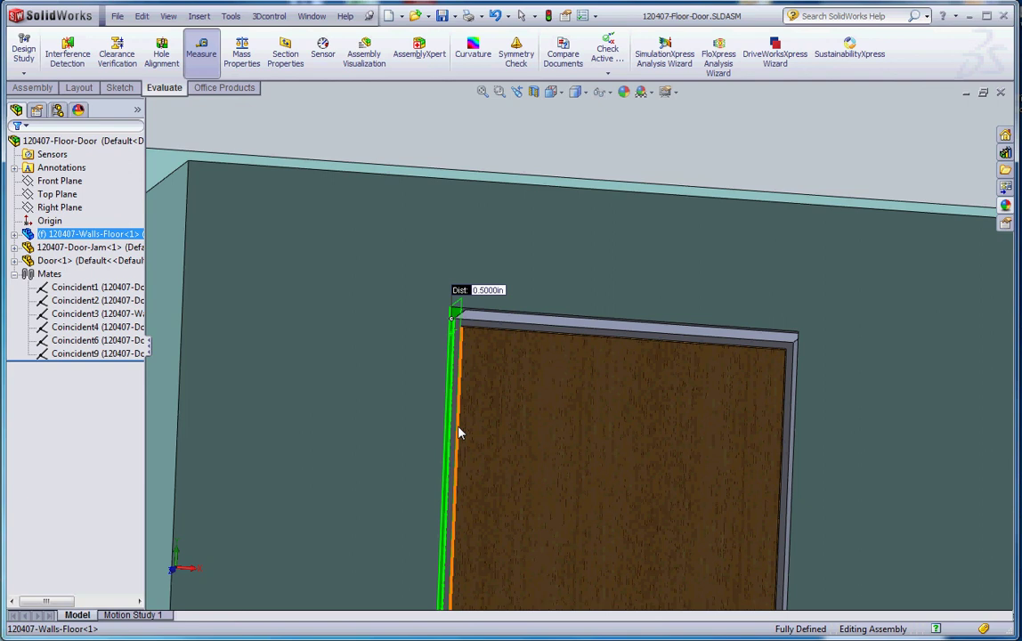
click(715, 155)
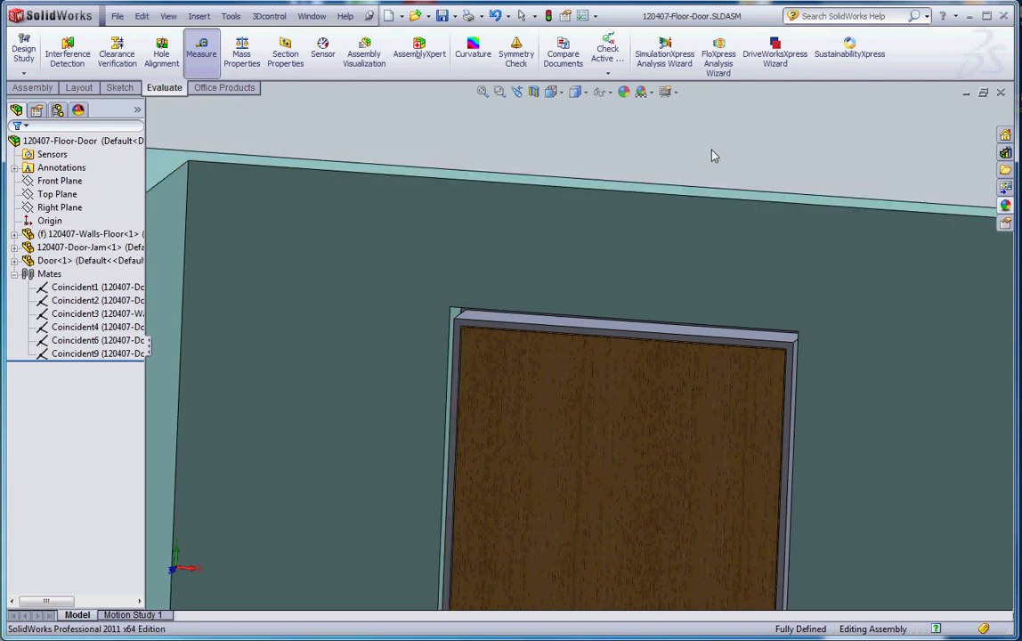
Hide the Door component and zoom out on the empty jamb opening
click(598, 445)
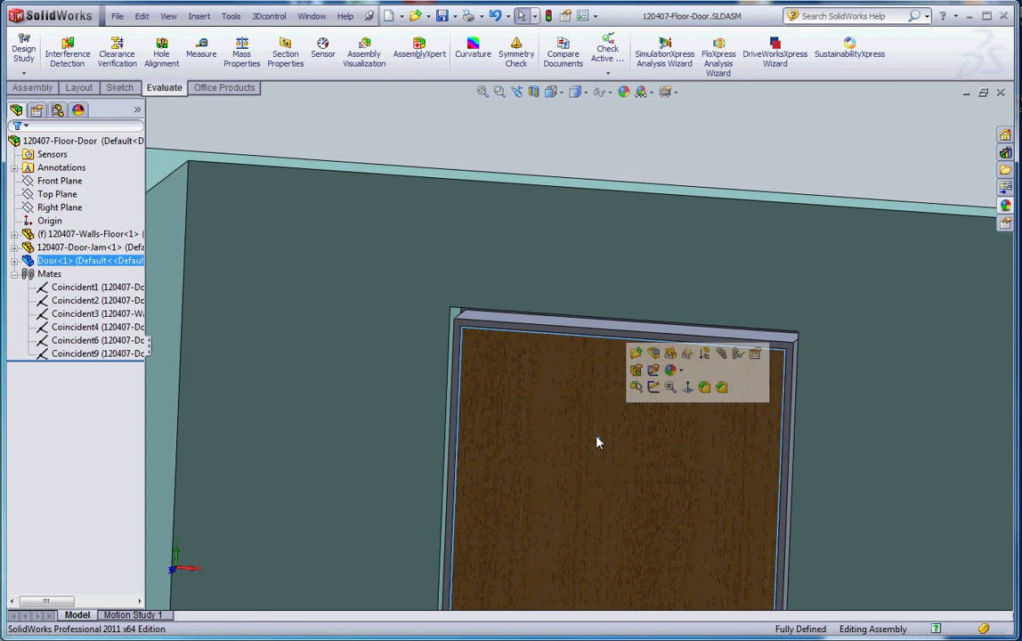
click(671, 354)
scroll(659, 405, up, 2)
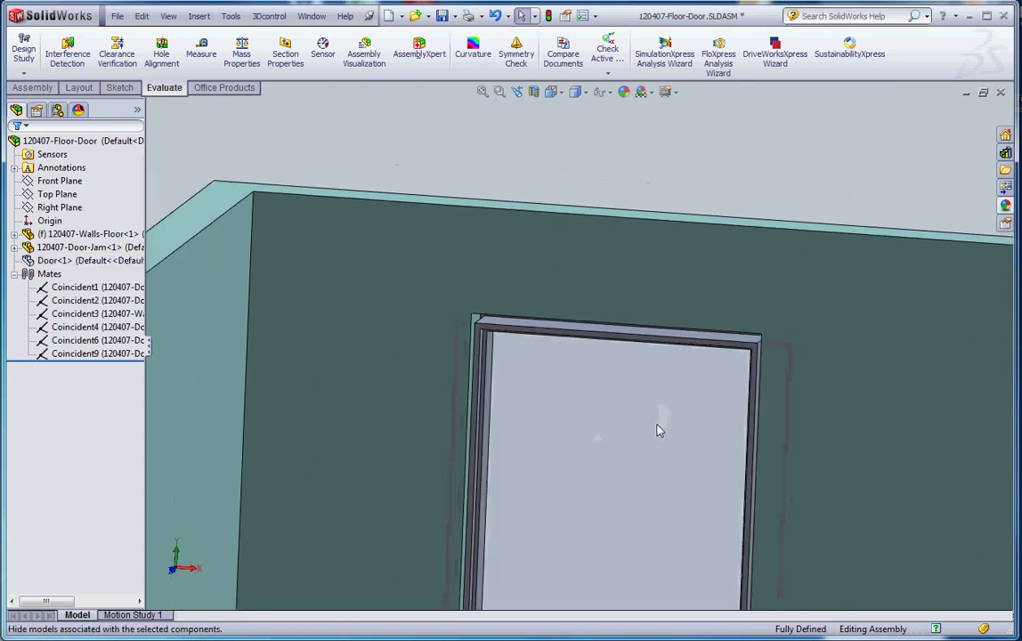
scroll(656, 387, up, 4)
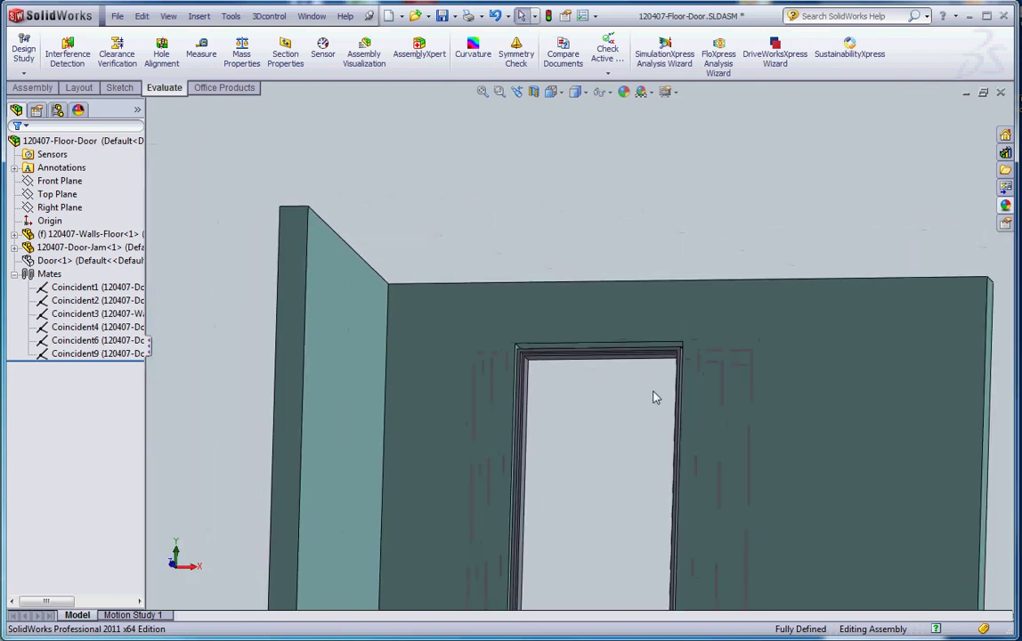
Start Measure and pick the door-stop face on the first jamb
click(201, 48)
scroll(500, 372, down, 8)
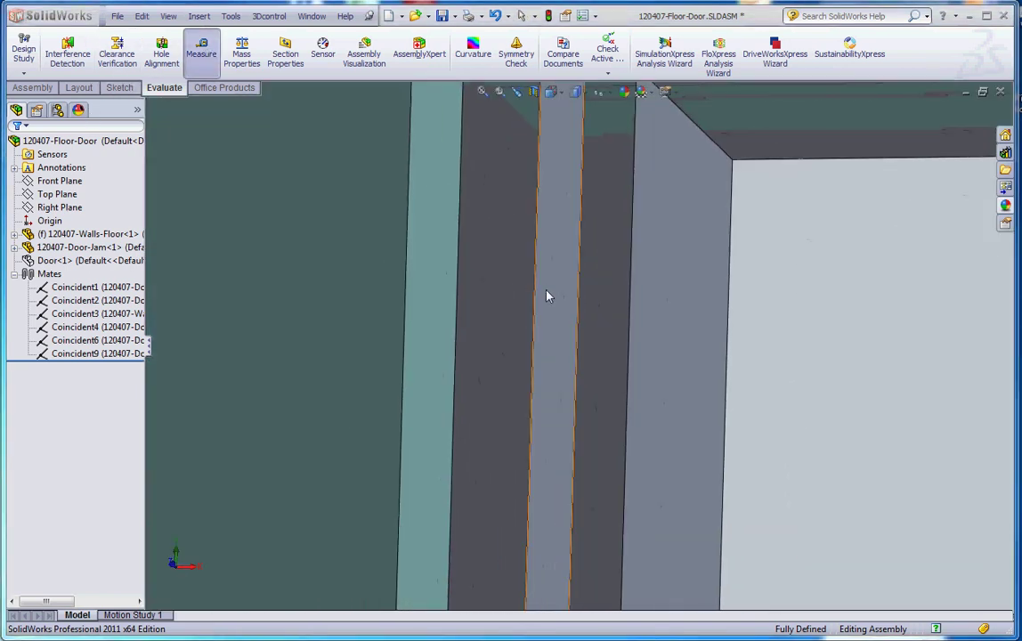
scroll(569, 316, up, 4)
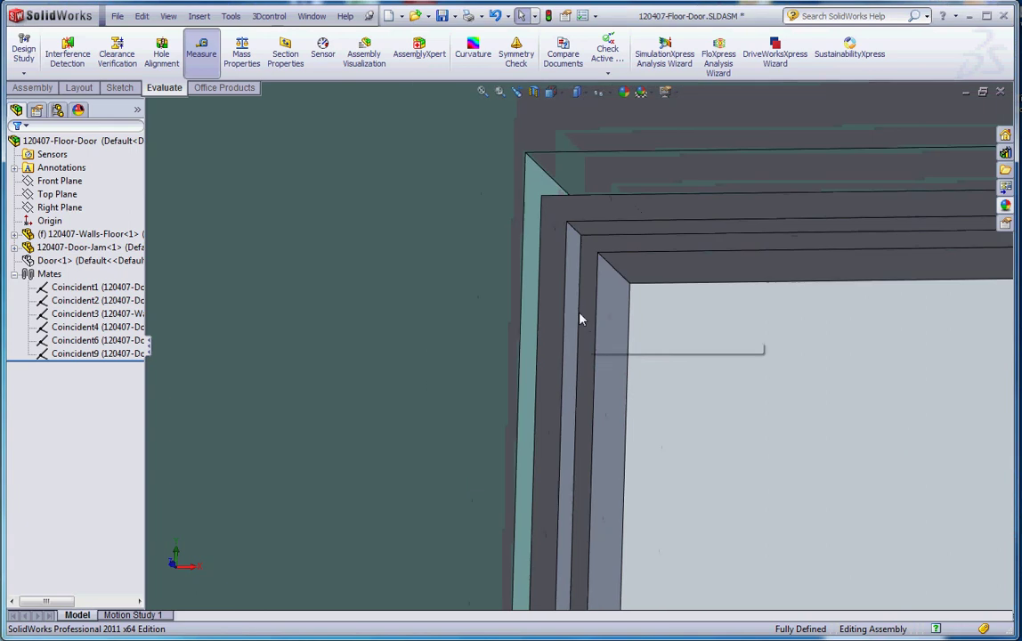
click(214, 59)
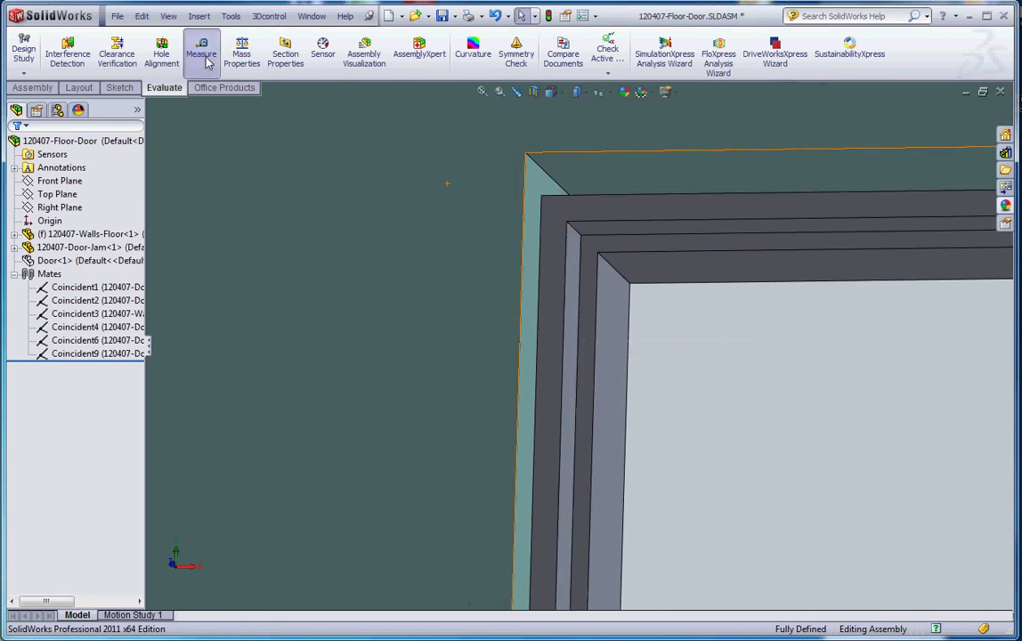
click(573, 305)
scroll(634, 389, up, 4)
middle_drag(676, 411, 664, 155)
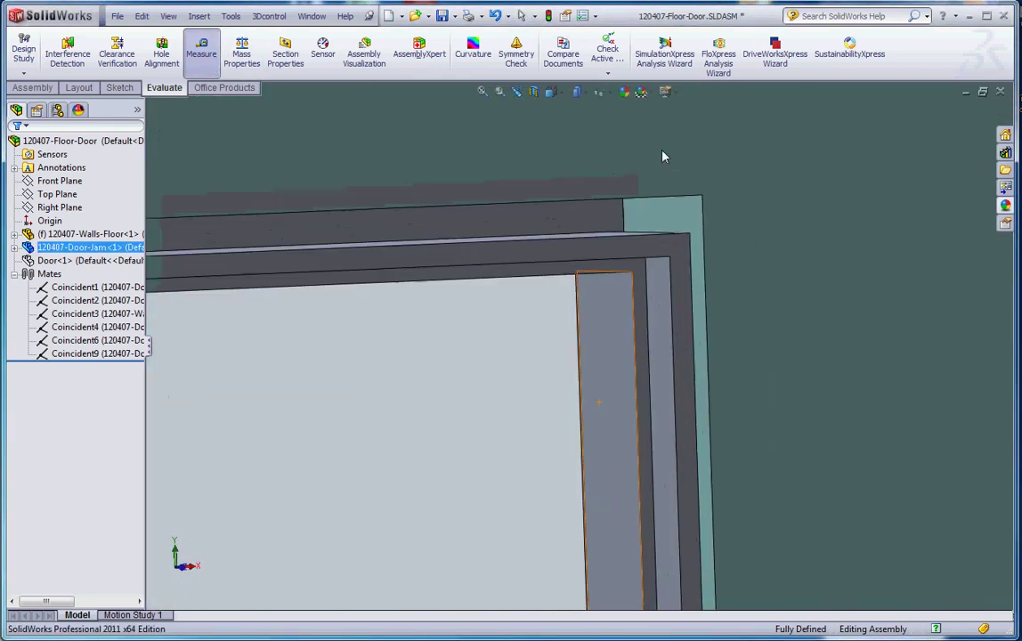
scroll(604, 459, down, 4)
scroll(615, 465, up, 2)
Pick the opposite jamb's door-stop face to read a 36.0000 in span
click(593, 467)
scroll(514, 470, up, 3)
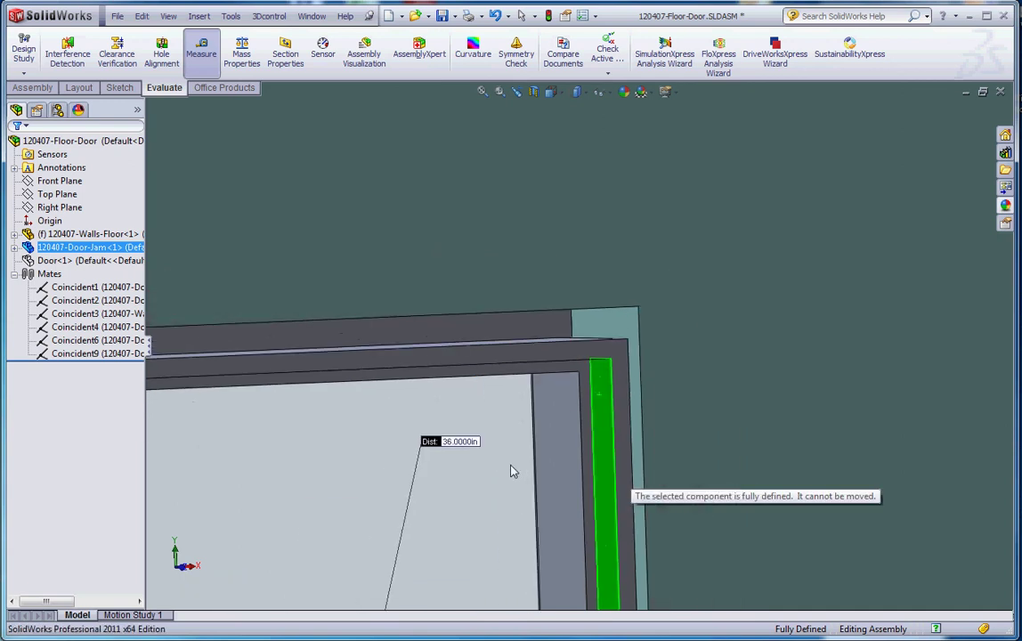
scroll(503, 476, up, 2)
scroll(509, 449, up, 1)
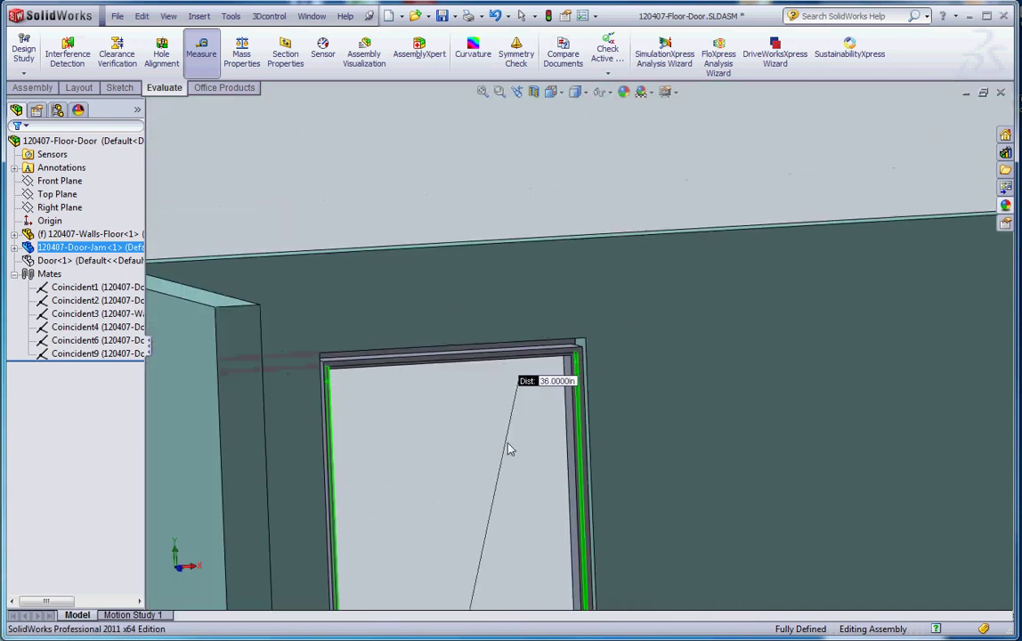
scroll(529, 409, up, 2)
scroll(531, 417, down, 2)
scroll(526, 427, up, 2)
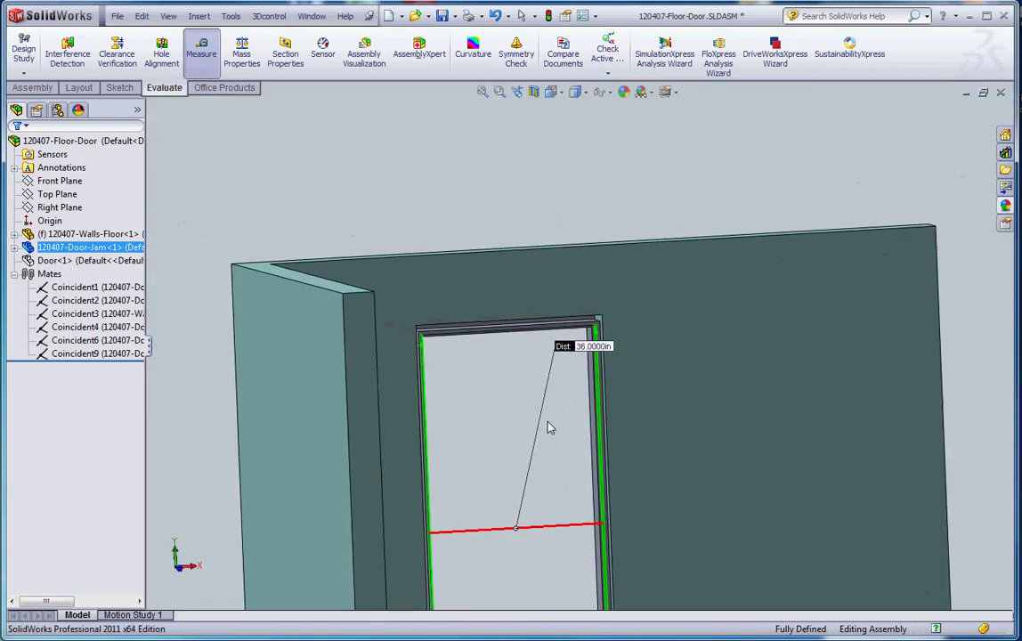
scroll(544, 481, down, 1)
scroll(539, 500, down, 2)
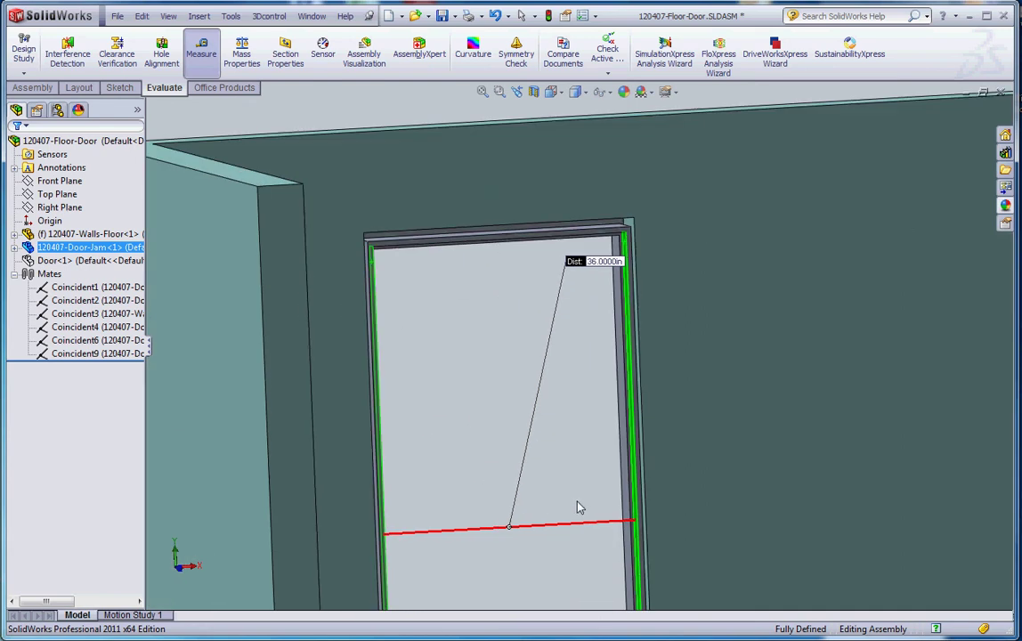
scroll(570, 516, down, 1)
Orbit and zoom around the opening to inspect the jamb measurement results
mouse_move(562, 525)
middle_down()
mouse_move(550, 529)
mouse_move(560, 522)
middle_up()
scroll(552, 532, up, 3)
scroll(550, 454, down, 4)
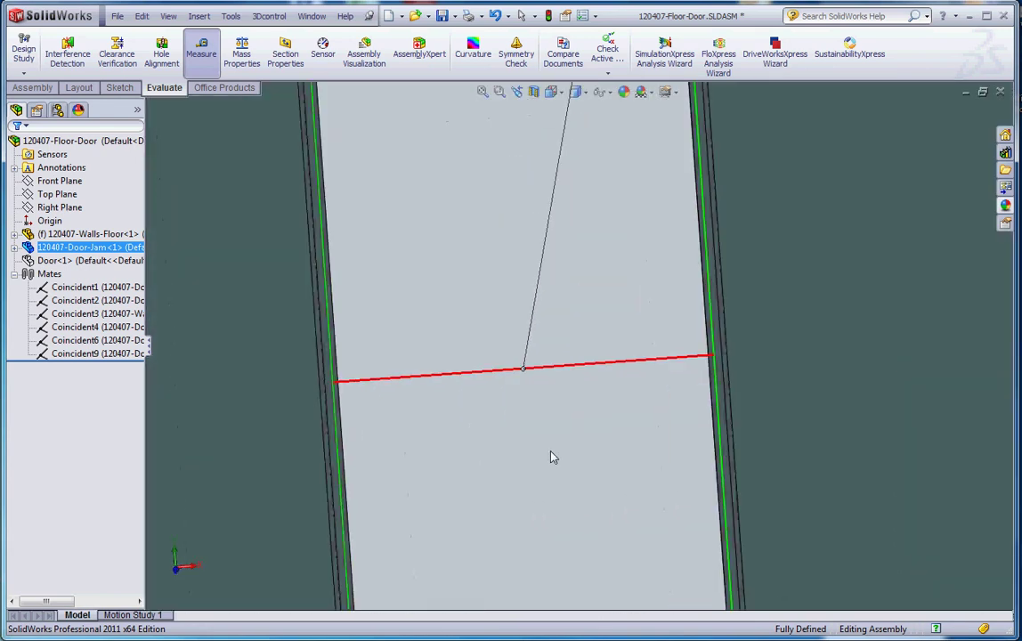
middle_drag(541, 465, 527, 459)
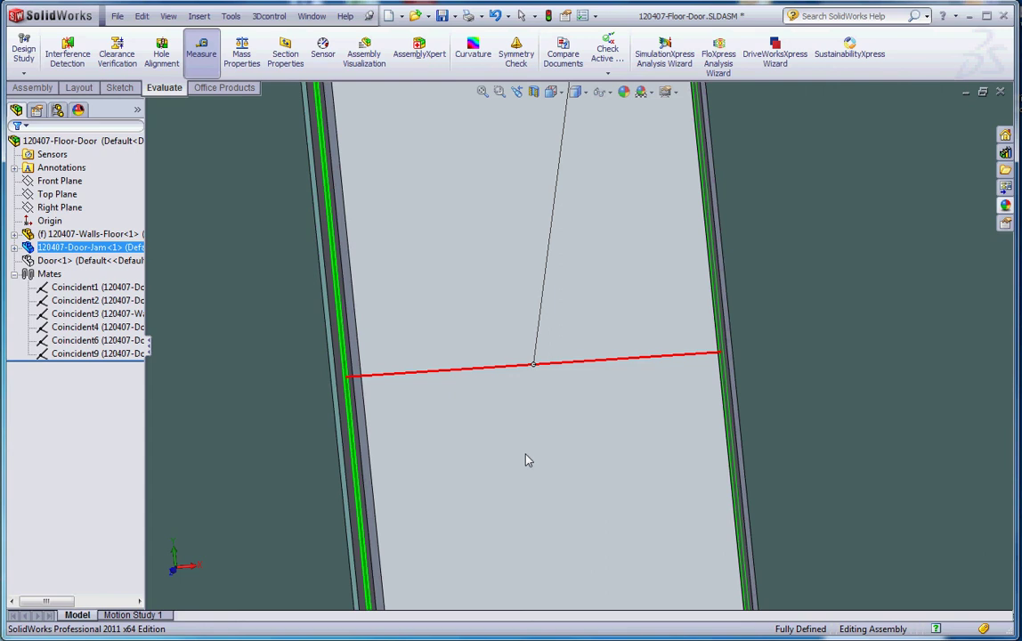
scroll(638, 441, up, 2)
scroll(556, 321, down, 1)
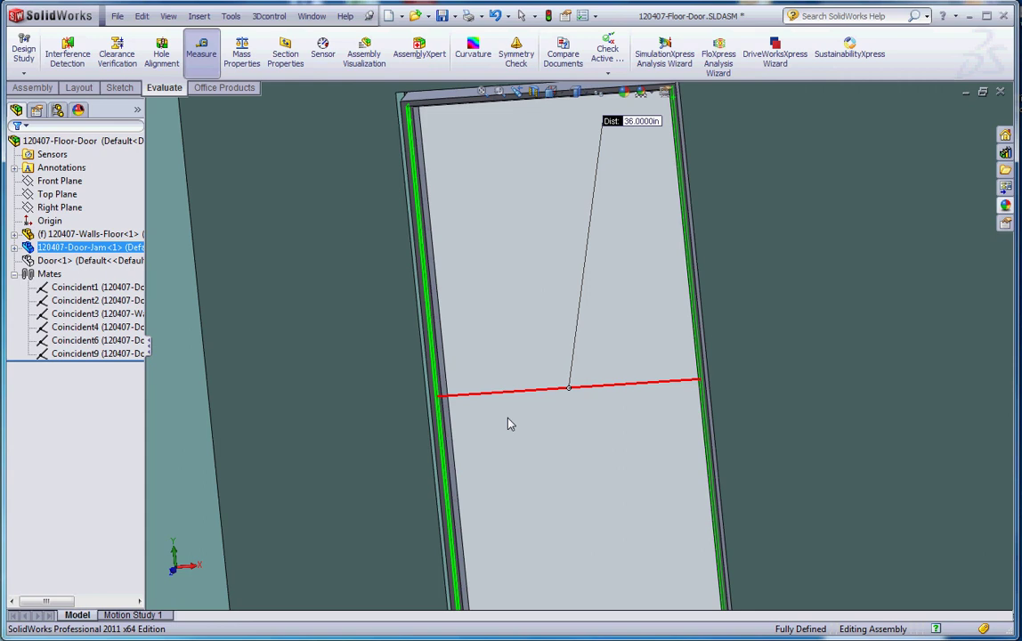
scroll(472, 388, down, 3)
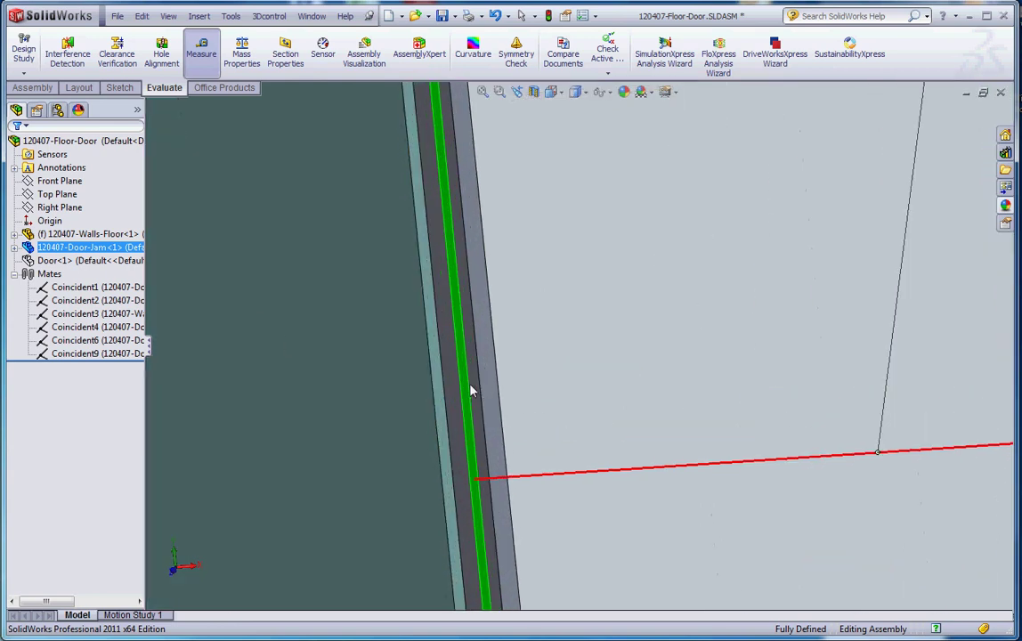
scroll(534, 383, up, 2)
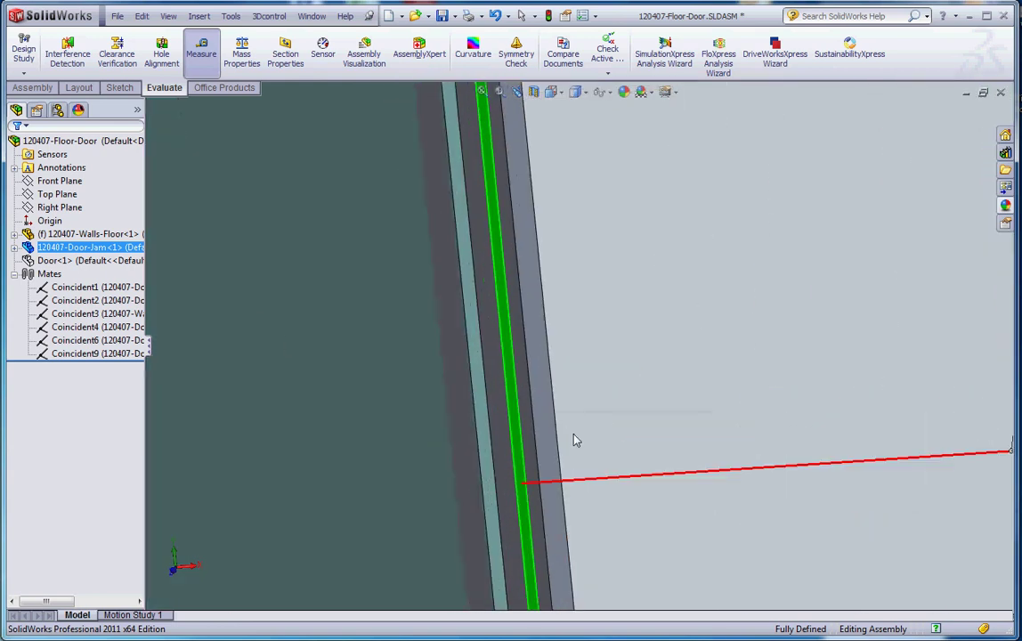
Measure between the two inner jamb faces, reading 35.0000 in
click(542, 401)
scroll(644, 449, down, 4)
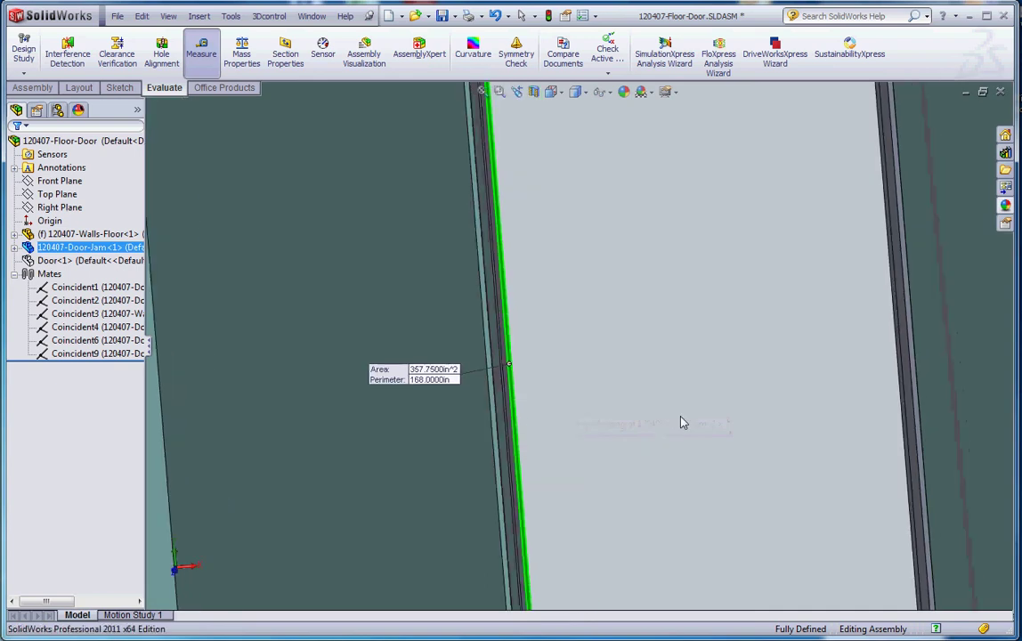
scroll(695, 383, down, 2)
click(666, 342)
scroll(623, 365, up, 2)
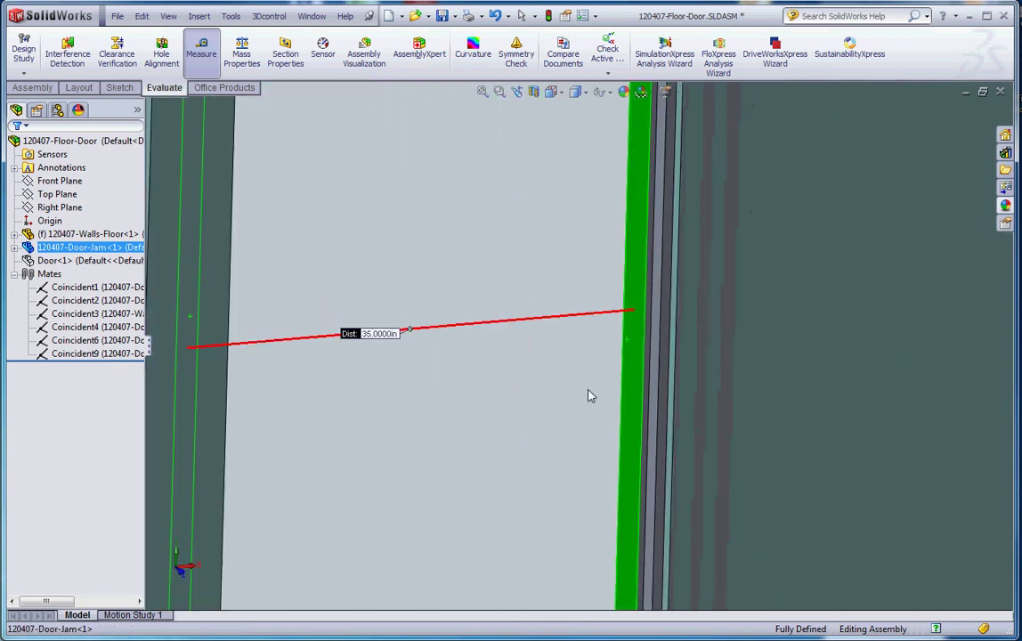
Orbit down to the floor, then clear the selections and measurement
mouse_move(520, 389)
middle_down()
mouse_move(409, 399)
mouse_move(500, 393)
middle_up()
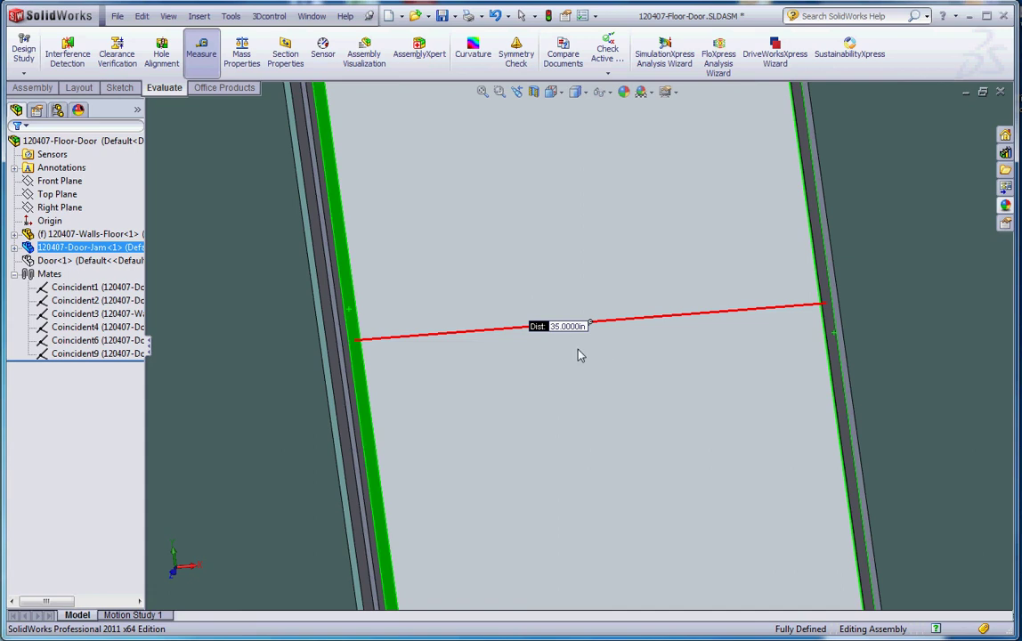
scroll(570, 410, up, 5)
middle_drag(568, 409, 584, 276)
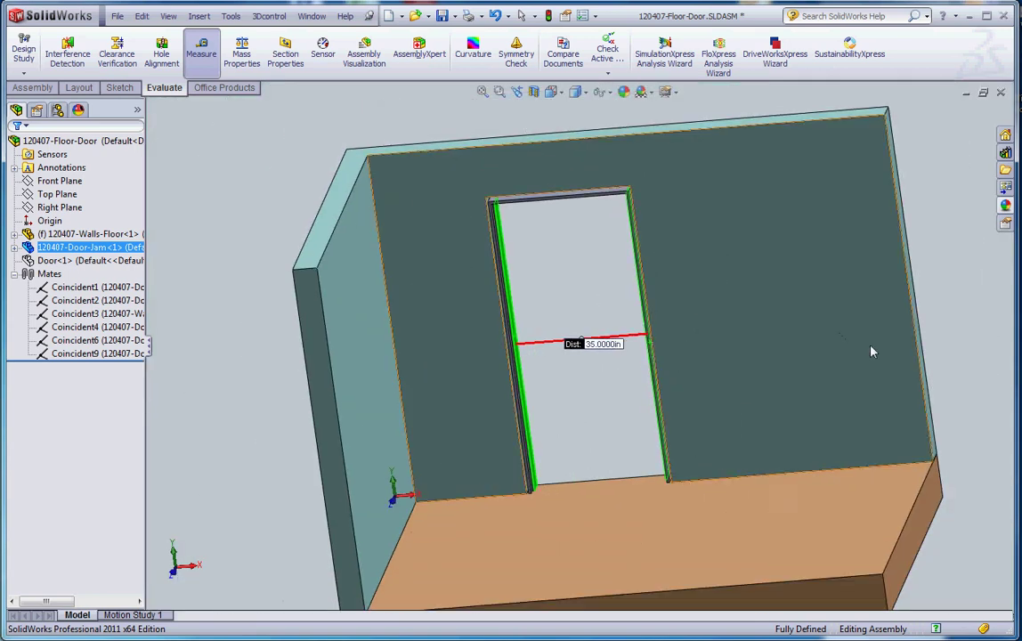
click(603, 511)
click(591, 405)
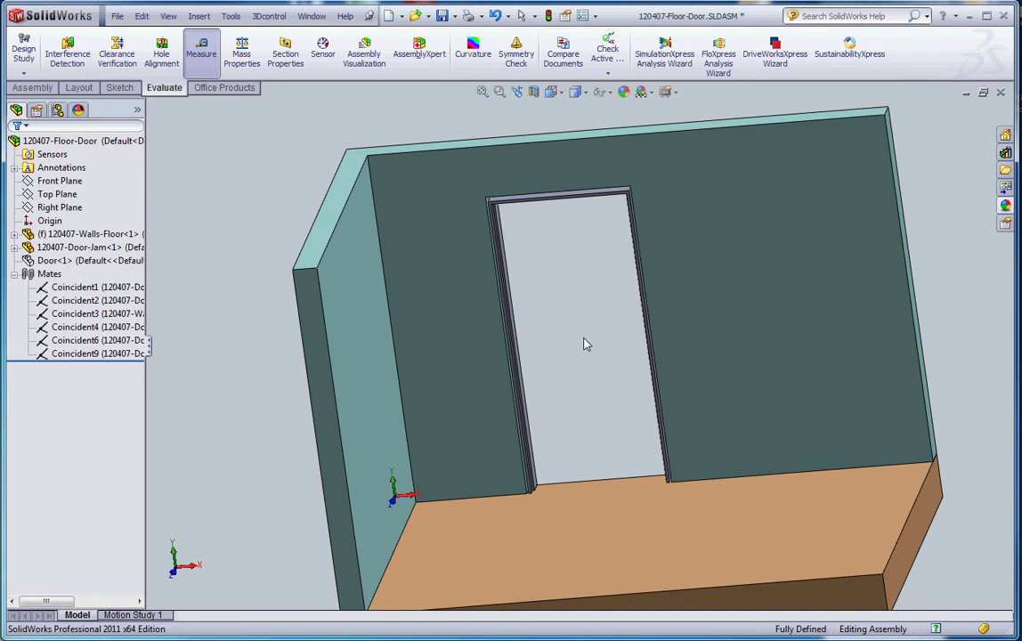
Measure from the floor face to the head jamb underside, reading 80.0000 in
click(604, 512)
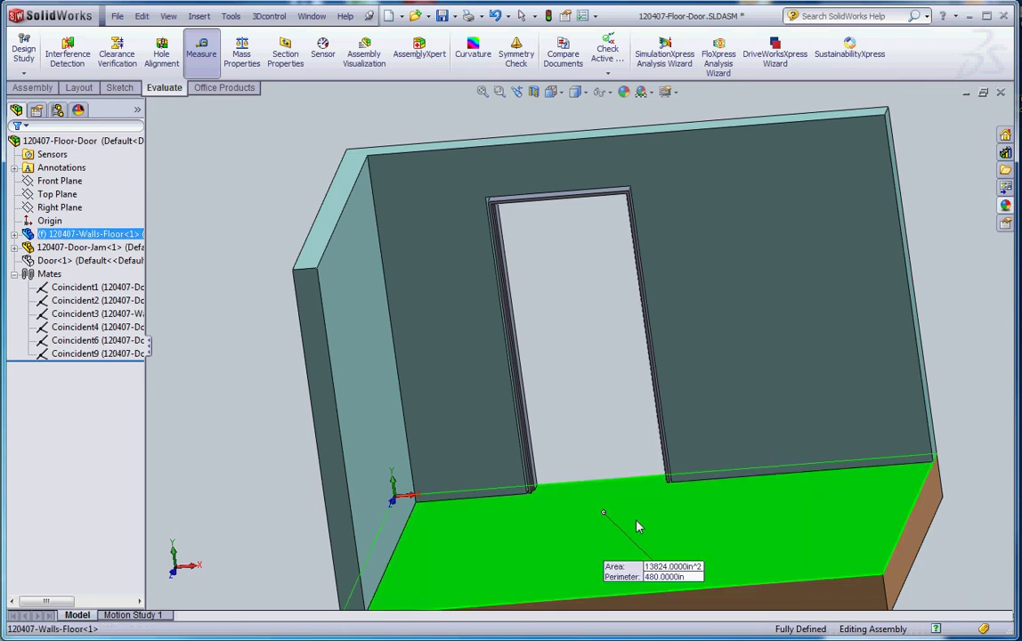
scroll(639, 516, up, 2)
middle_drag(639, 514, 630, 467)
scroll(534, 303, down, 6)
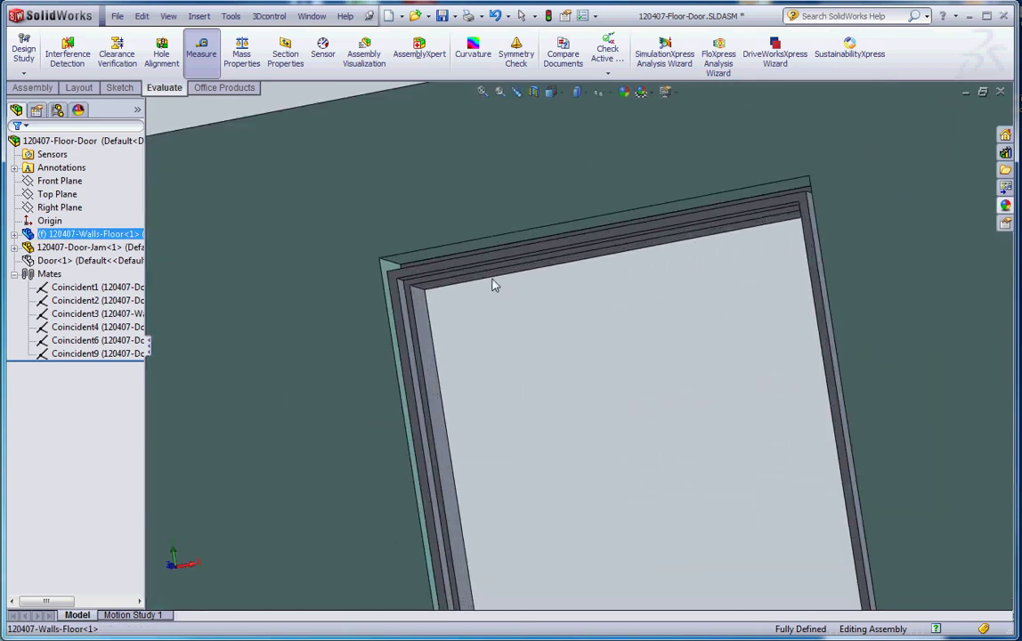
scroll(516, 342, down, 8)
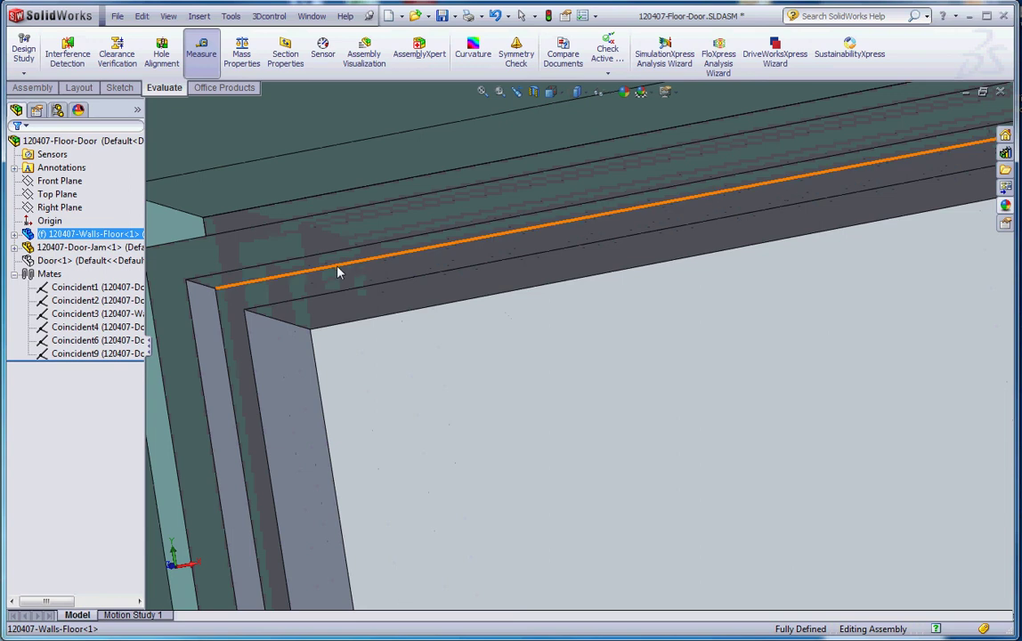
click(340, 268)
scroll(655, 486, up, 3)
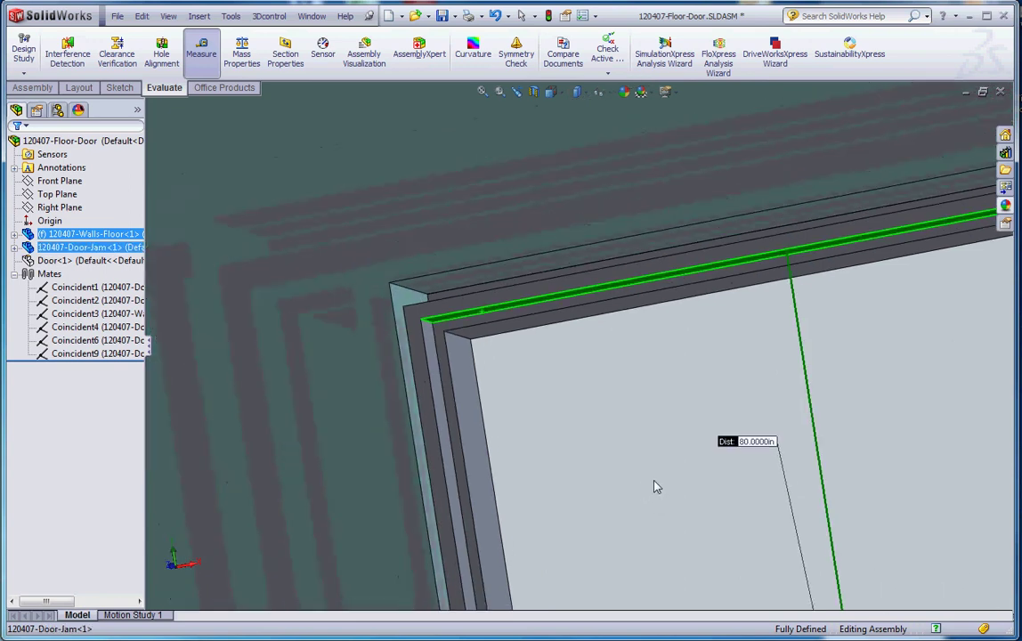
scroll(656, 487, up, 5)
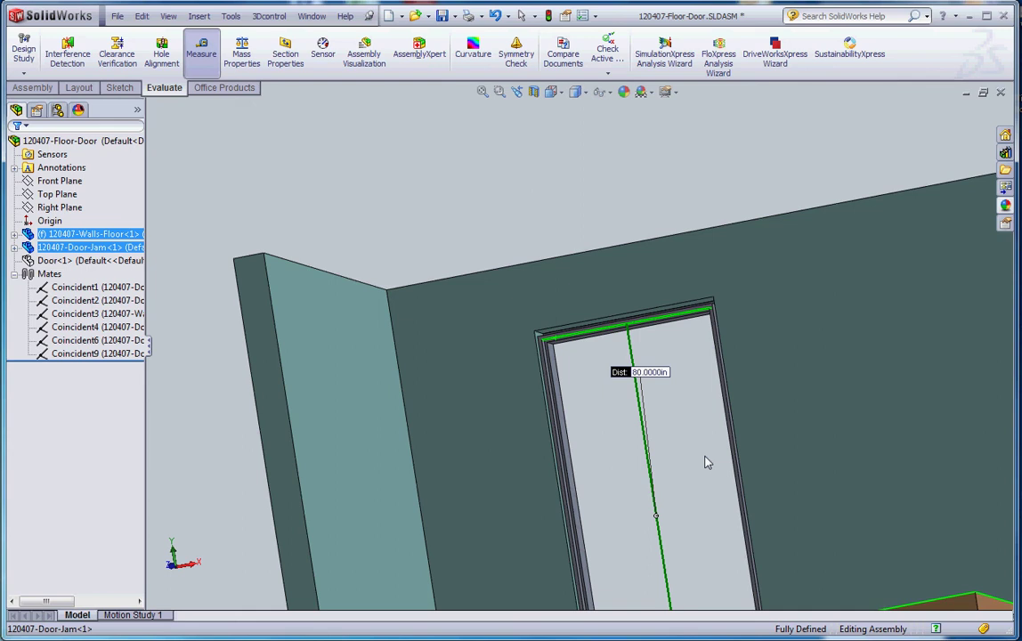
scroll(581, 218, up, 2)
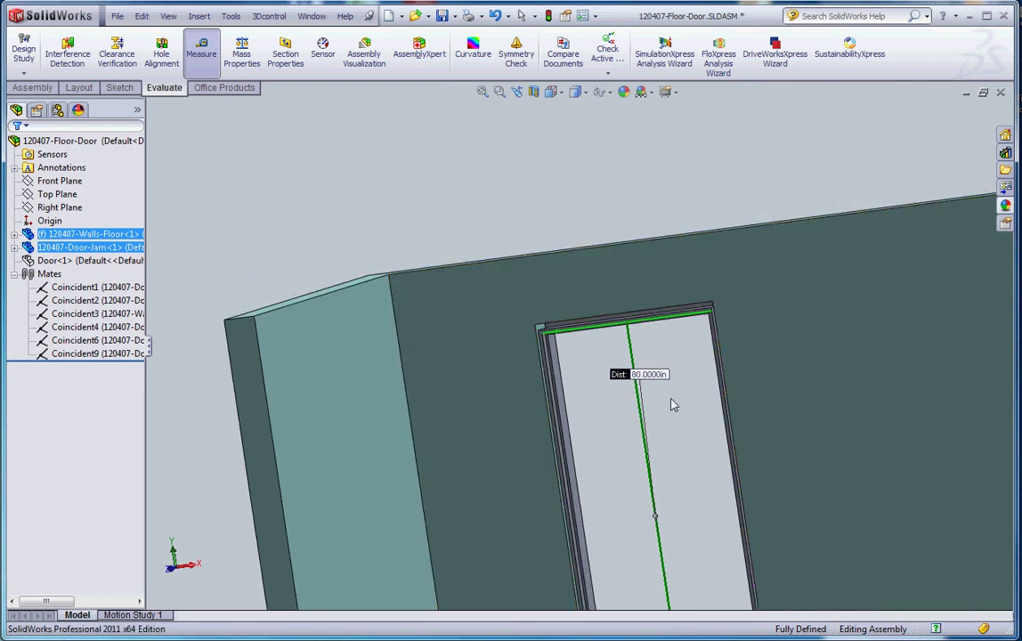
scroll(637, 413, up, 5)
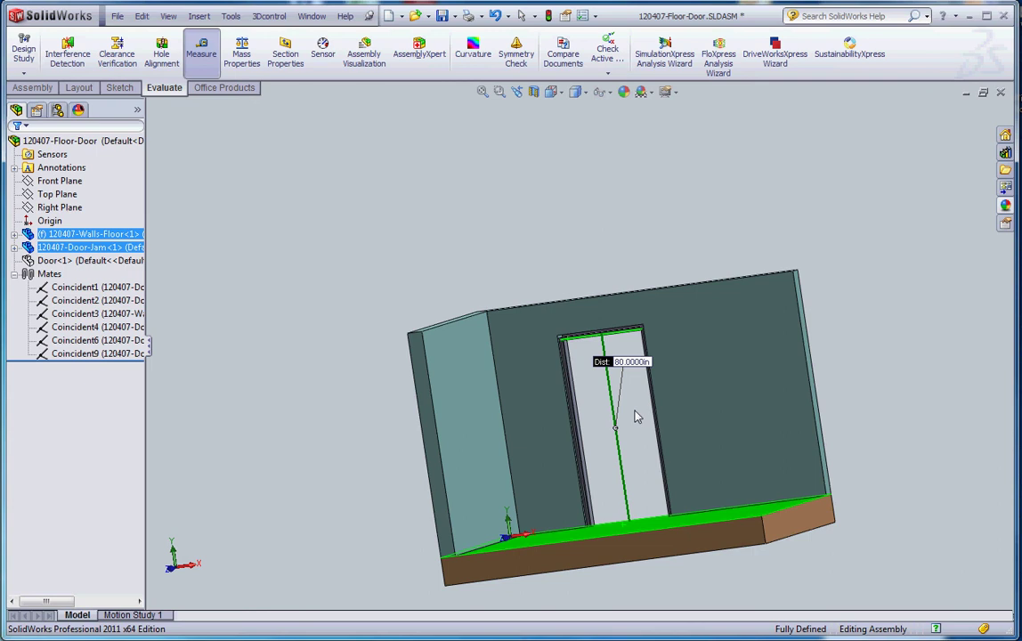